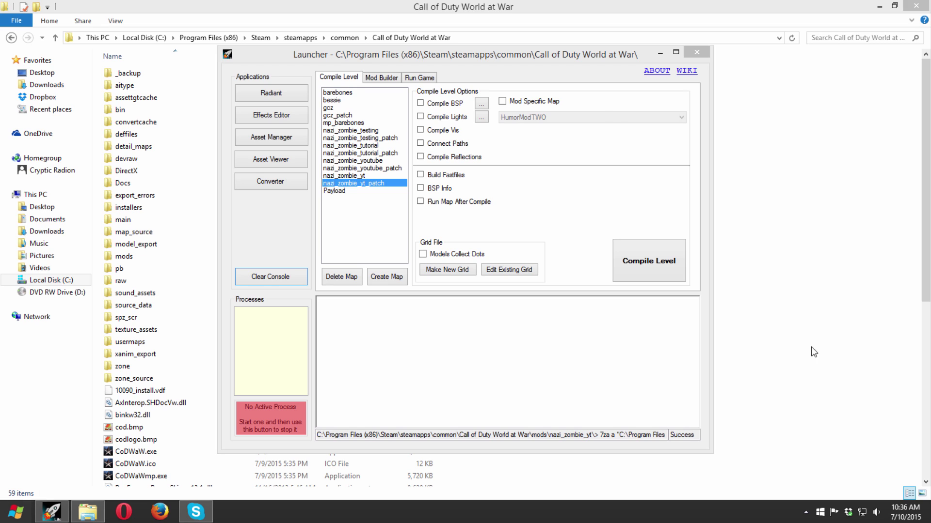
Select the nazi_zombie_yt map and enable Compile BSP, Compile Lights, Connect Paths, Compile Reflections and Build Fastfiles.
click(349, 92)
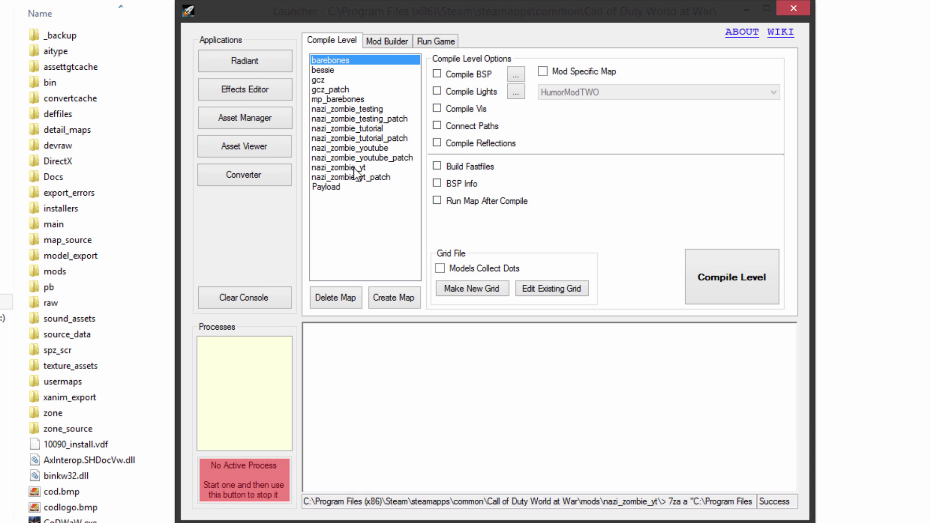
click(353, 167)
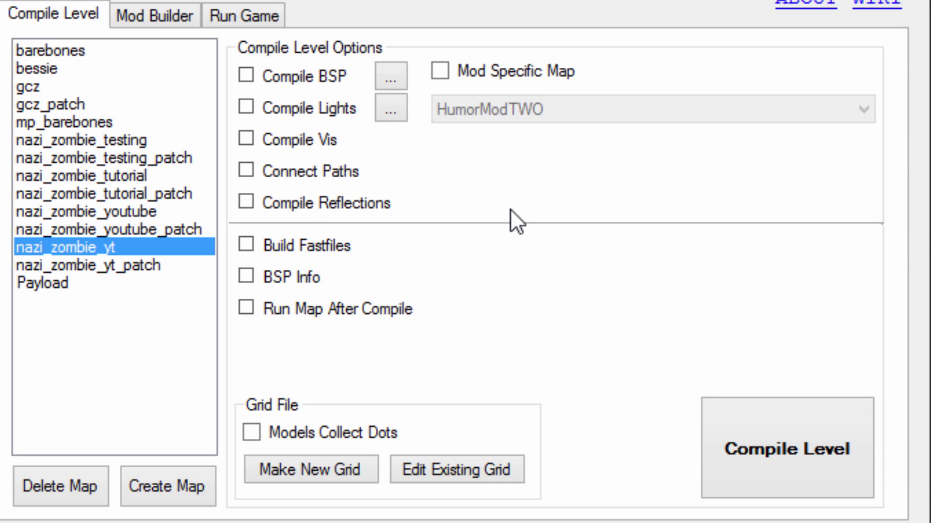
click(257, 80)
click(320, 107)
click(301, 170)
click(310, 203)
click(298, 246)
Make the map mod-specific to nazi_zombie_yt and compile the level.
click(462, 78)
click(479, 107)
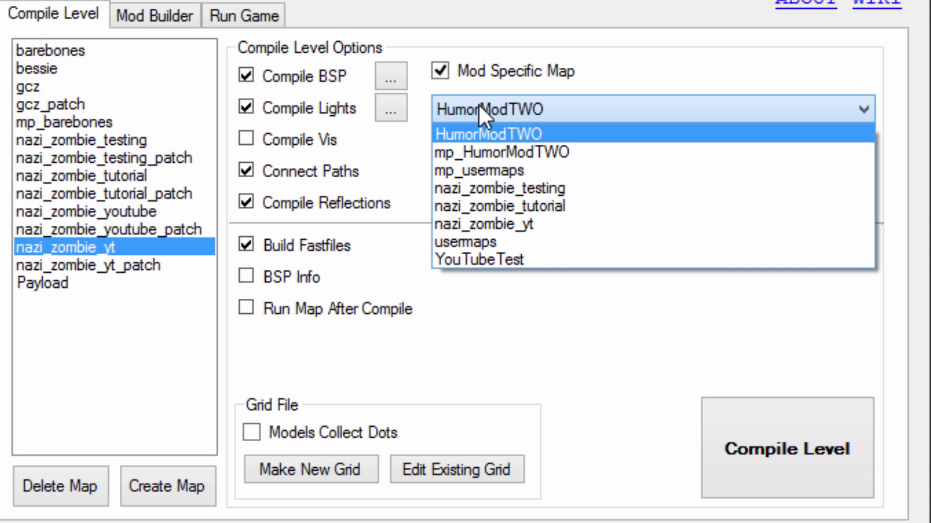
click(491, 227)
click(550, 120)
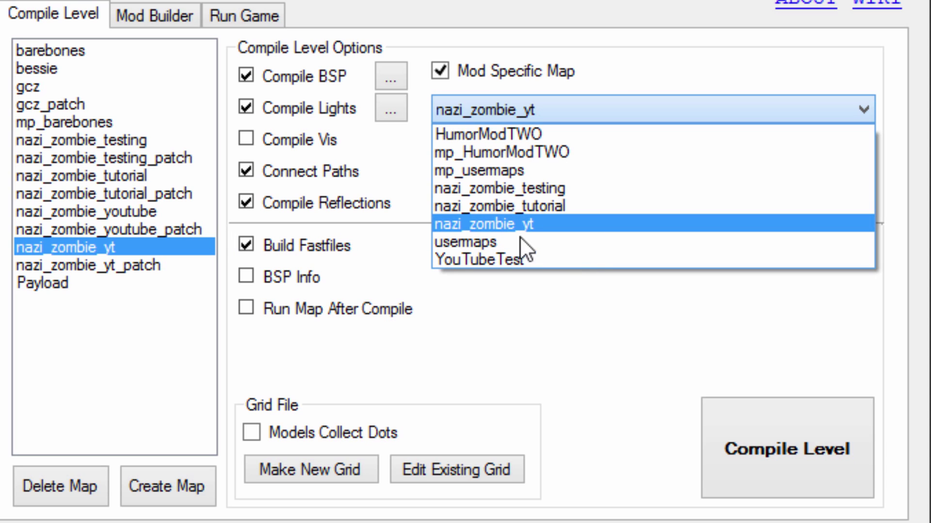
click(551, 222)
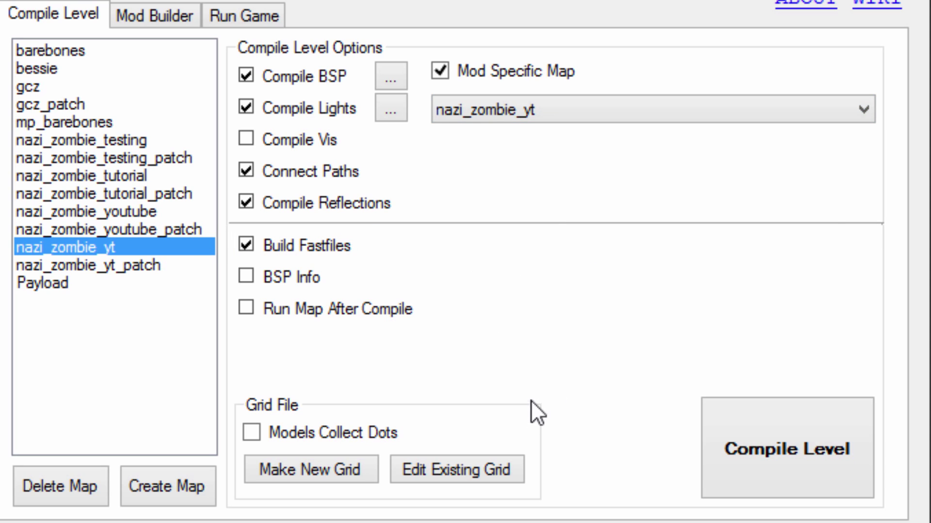
click(728, 432)
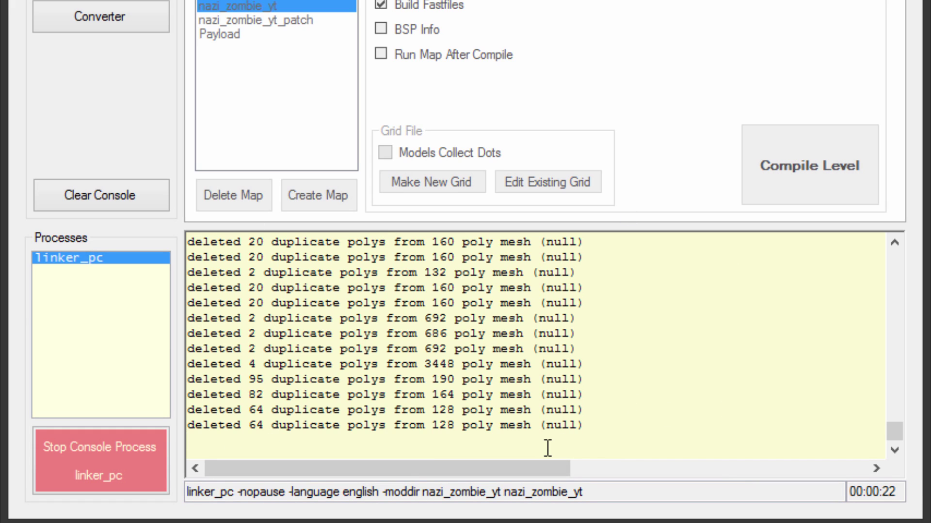
Examine the compile console output and status for errors and the file copy messages.
scroll(613, 401, up, 5)
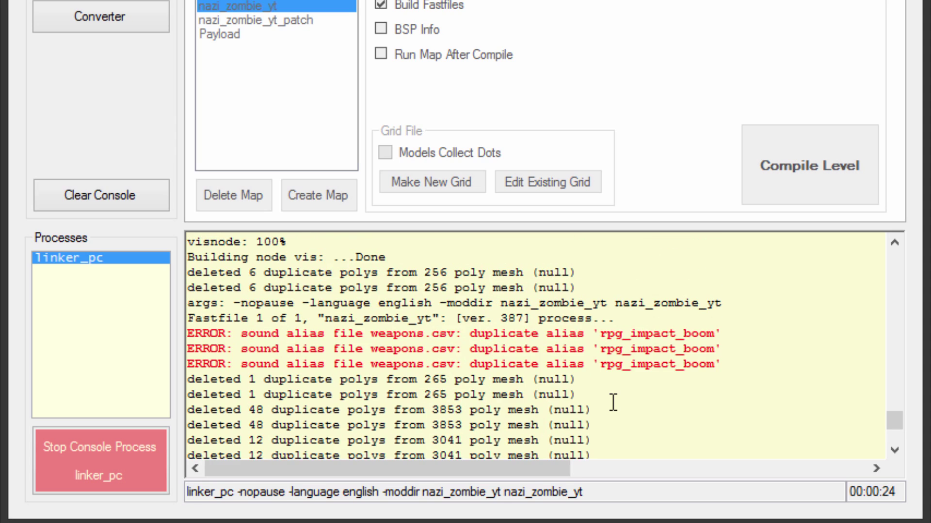
scroll(613, 403, up, 7)
scroll(612, 402, down, 12)
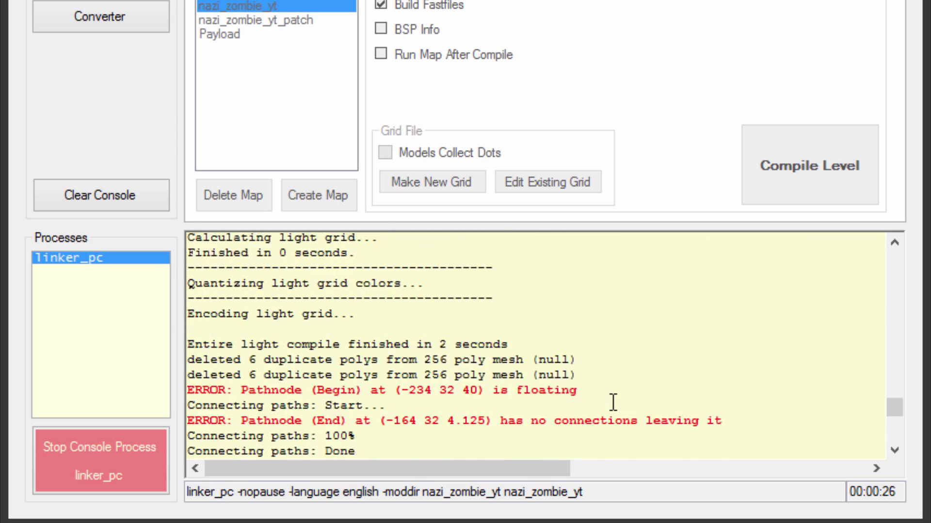
scroll(613, 402, down, 1)
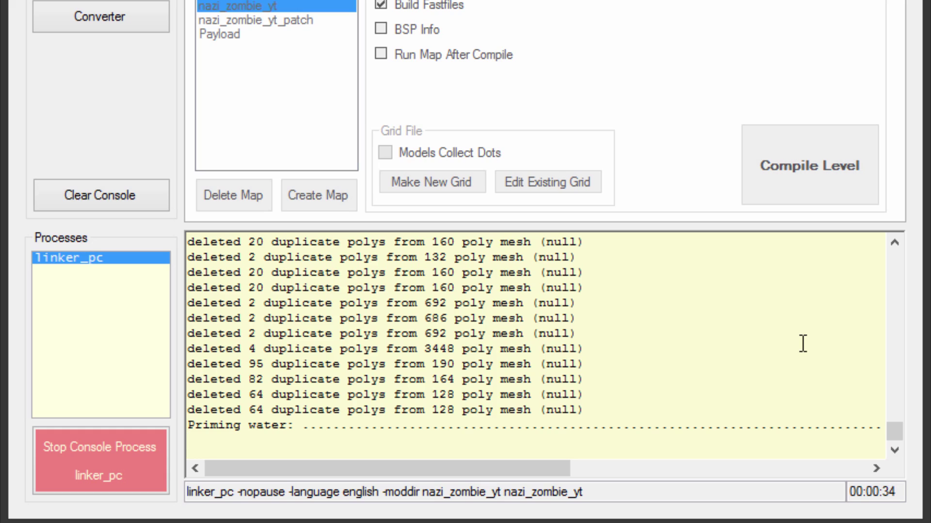
scroll(751, 400, up, 2)
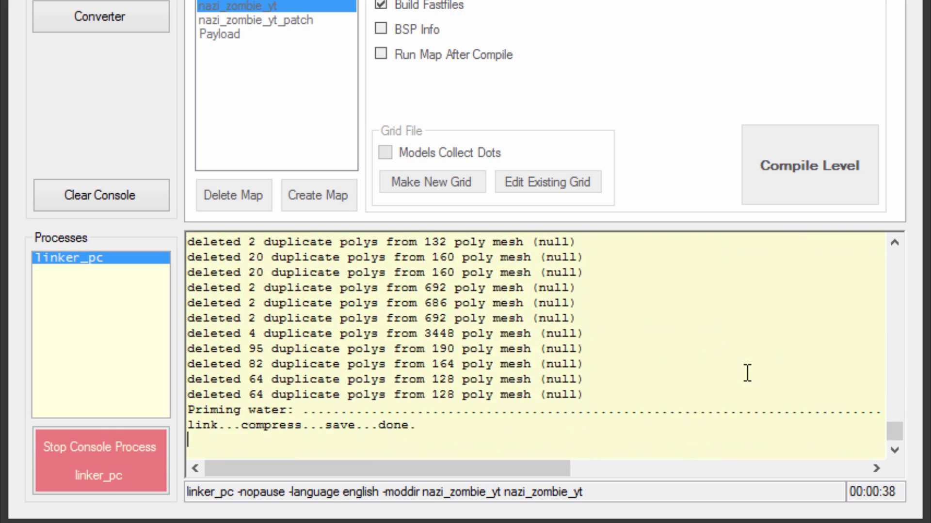
scroll(747, 374, up, 5)
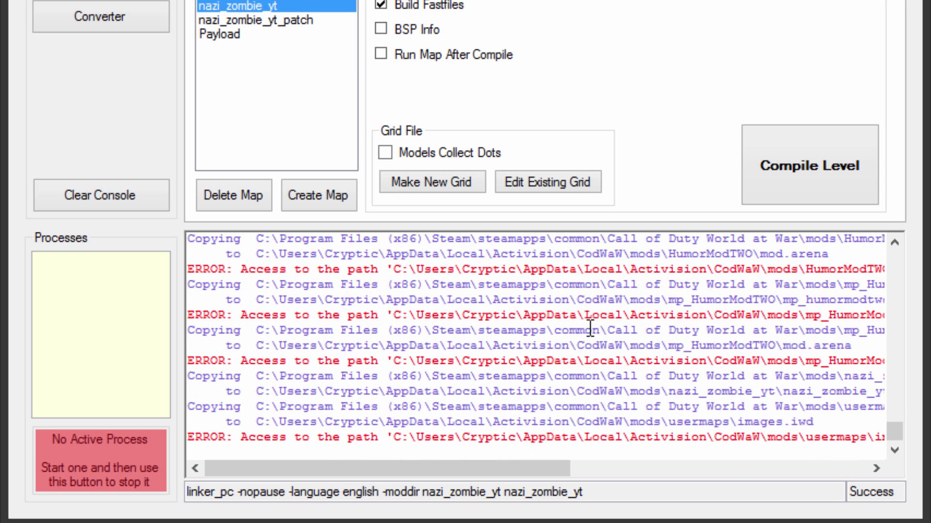
click(899, 491)
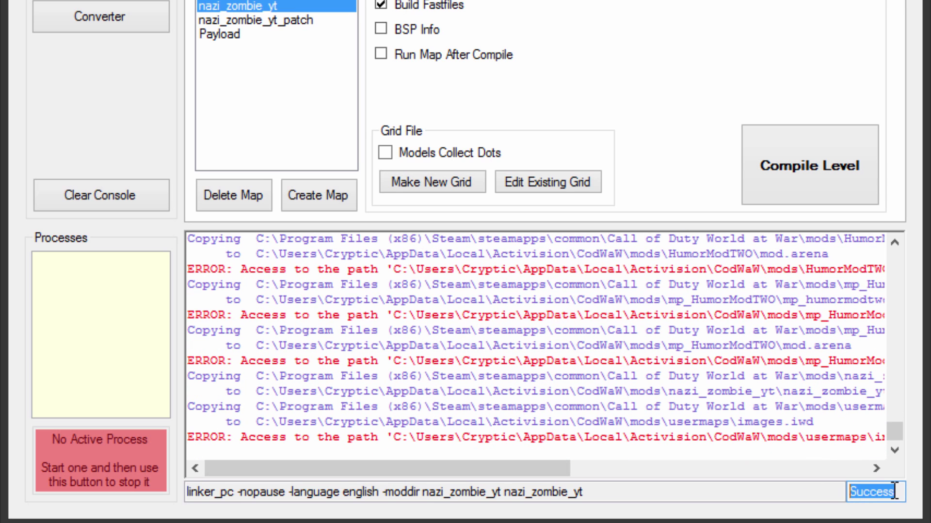
click(555, 300)
scroll(411, 347, up, 3)
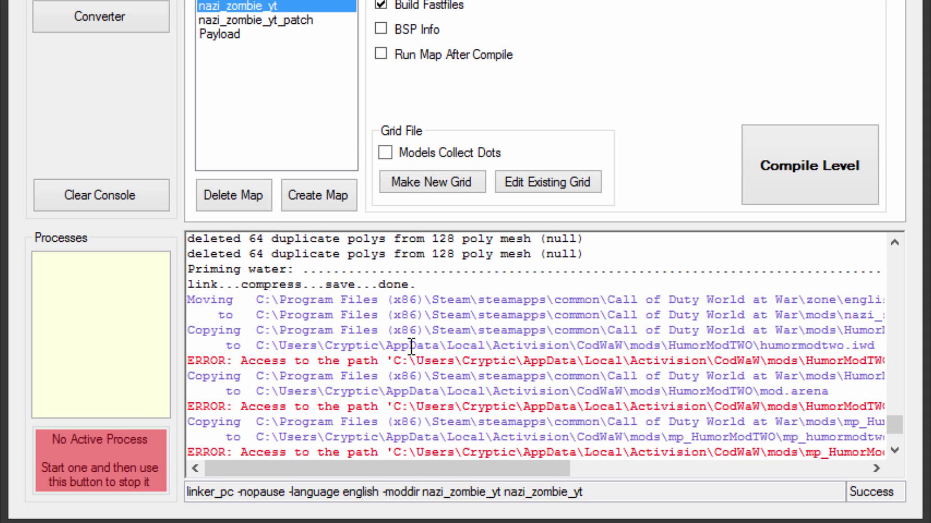
mouse_move(439, 461)
mouse_down()
mouse_move(687, 497)
mouse_move(436, 465)
mouse_up()
scroll(469, 395, down, 3)
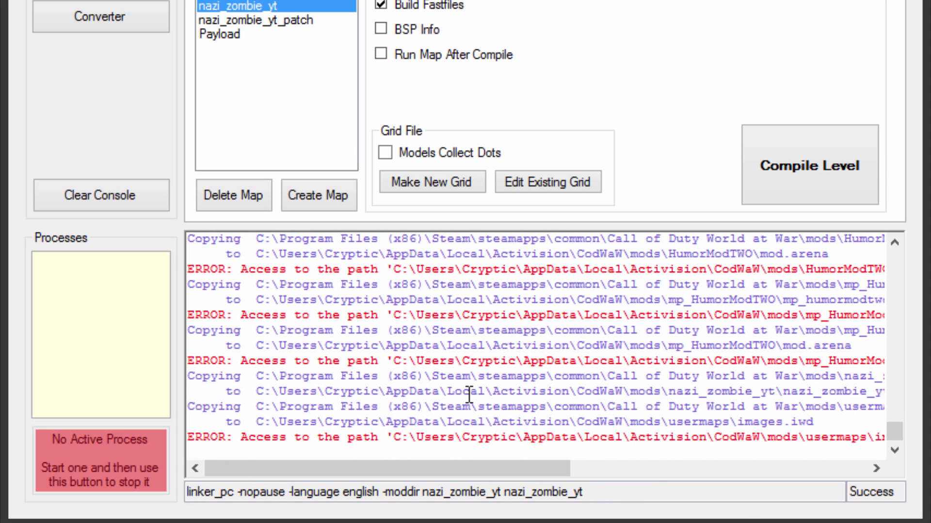
click(506, 454)
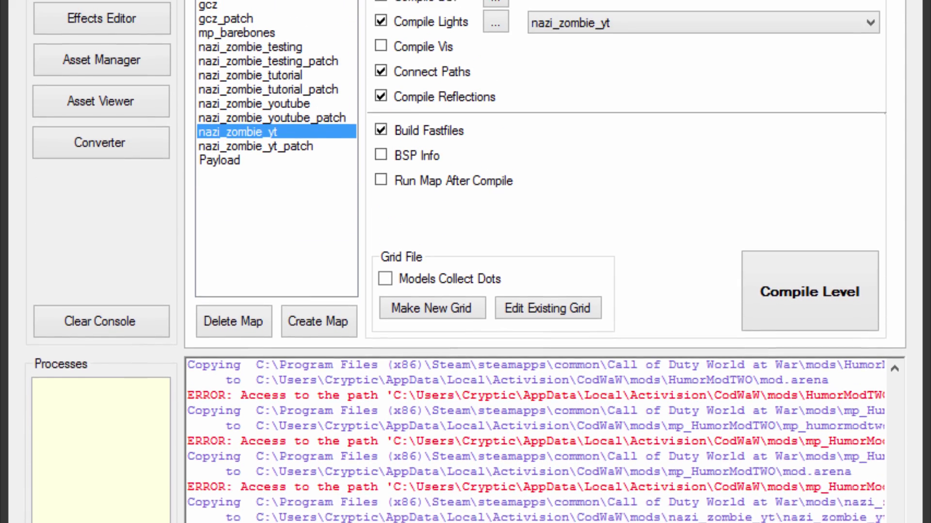
Compile nazi_zombie_yt_patch with only Build Fastfiles enabled, mod-specific to nazi_zombie_yt.
click(251, 146)
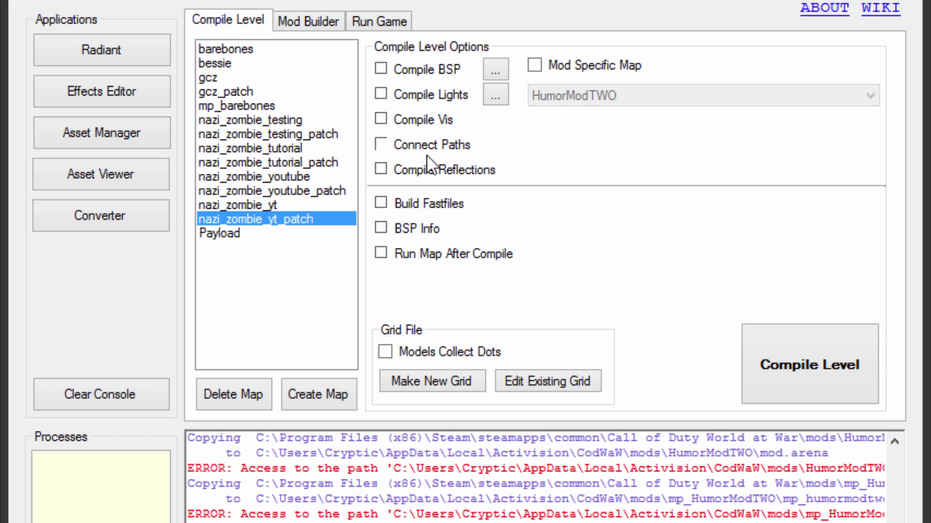
click(431, 208)
click(576, 66)
click(603, 96)
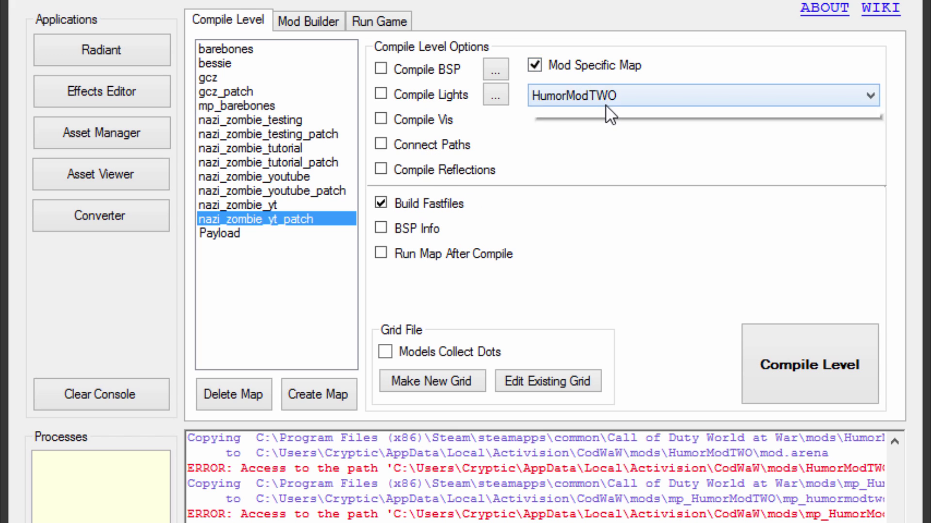
click(598, 187)
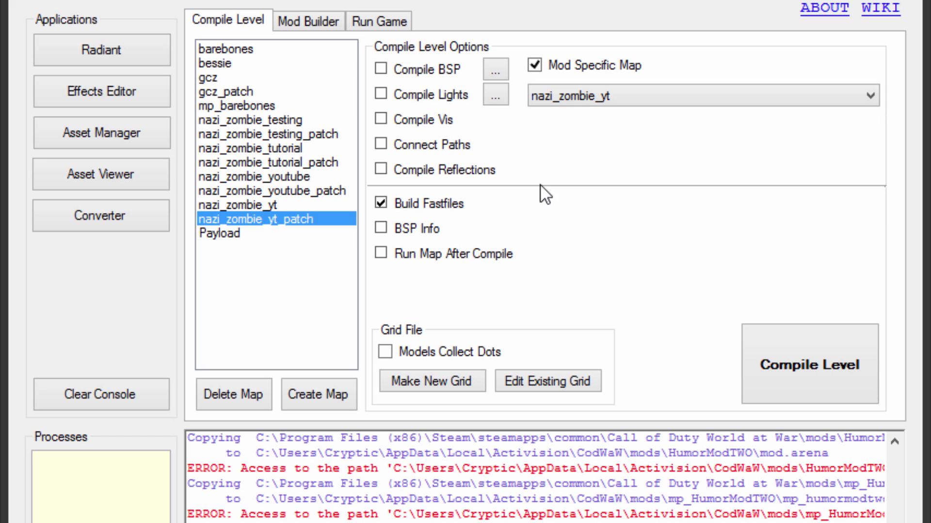
click(762, 339)
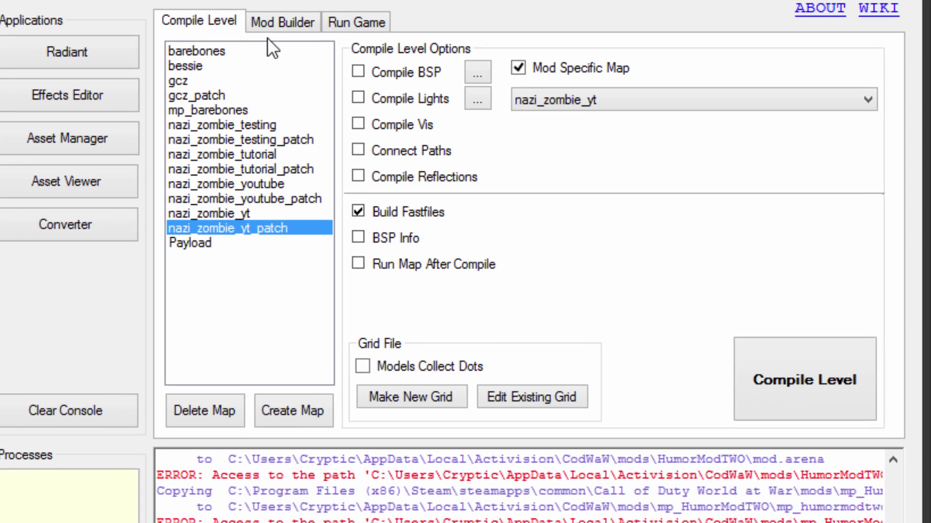
Choose nazi_zombie_yt as the mod to build, with Build mod.ff Fastfile and Build IWD File enabled.
click(309, 22)
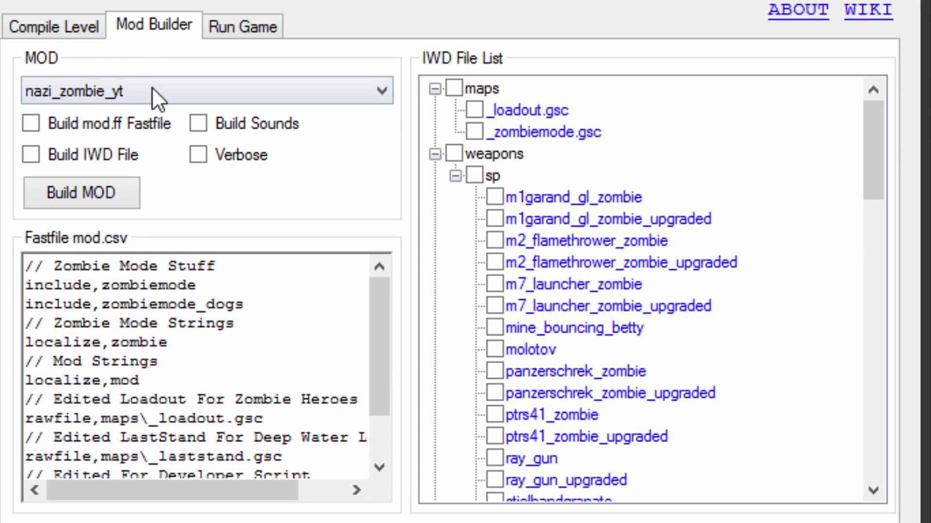
click(152, 86)
click(129, 115)
click(141, 90)
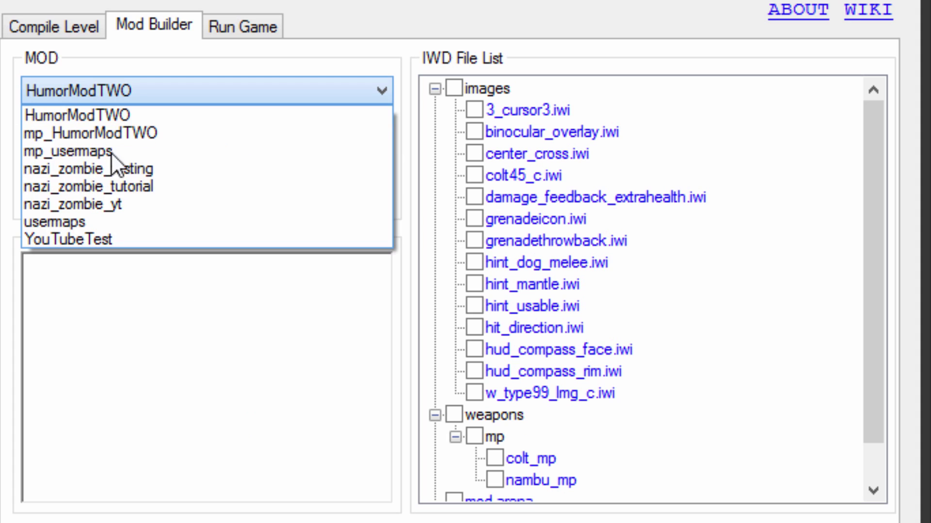
click(92, 202)
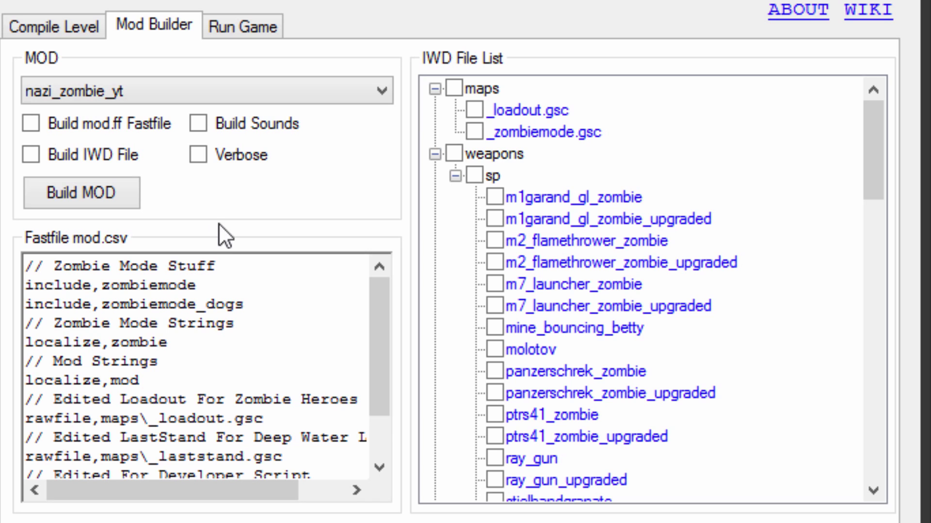
click(148, 124)
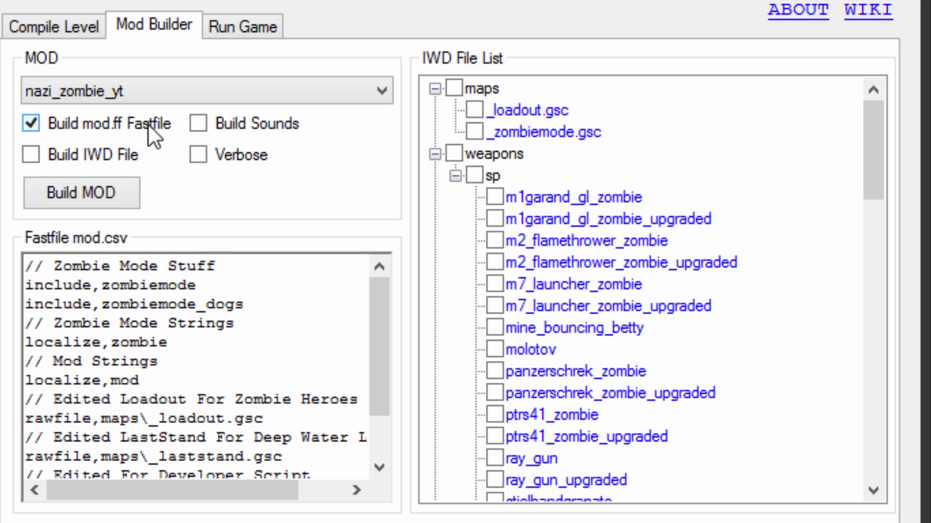
click(108, 160)
Include the maps folder, the weapons folder and mod.arena in the IWD file, leaving out mod.csv.
drag(370, 340, 278, 351)
scroll(277, 414, down, 1)
scroll(270, 416, up, 1)
click(453, 88)
click(453, 153)
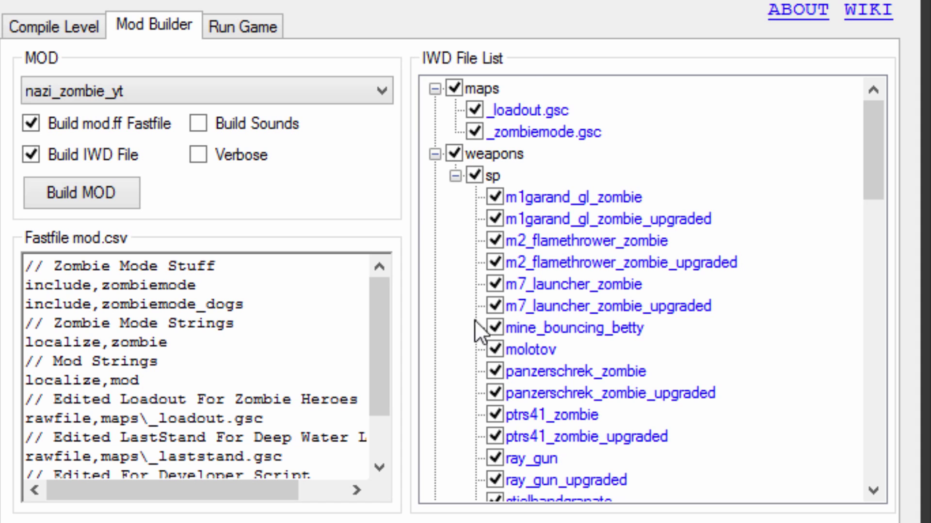
double_click(451, 153)
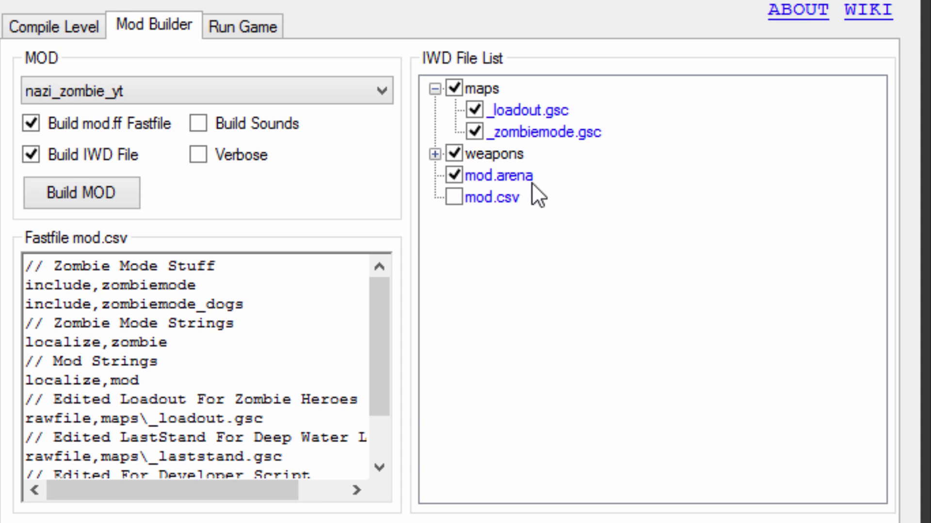
click(434, 154)
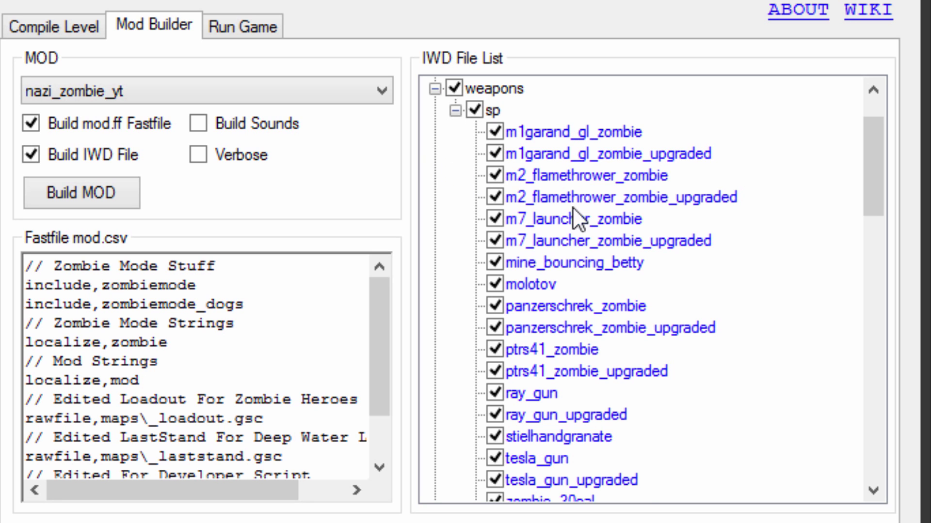
scroll(588, 274, down, 15)
scroll(562, 275, up, 18)
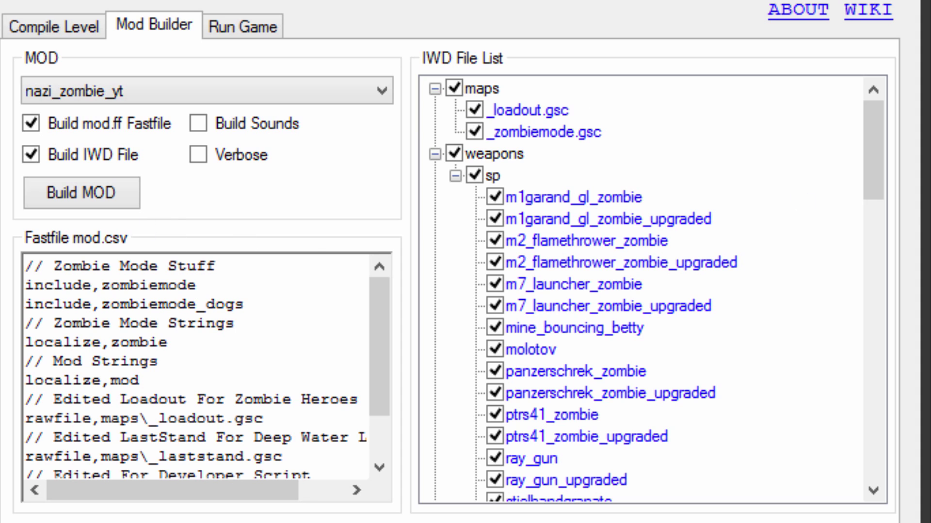
Build the nazi_zombie_yt mod and check the included IWD files and the build status.
click(135, 202)
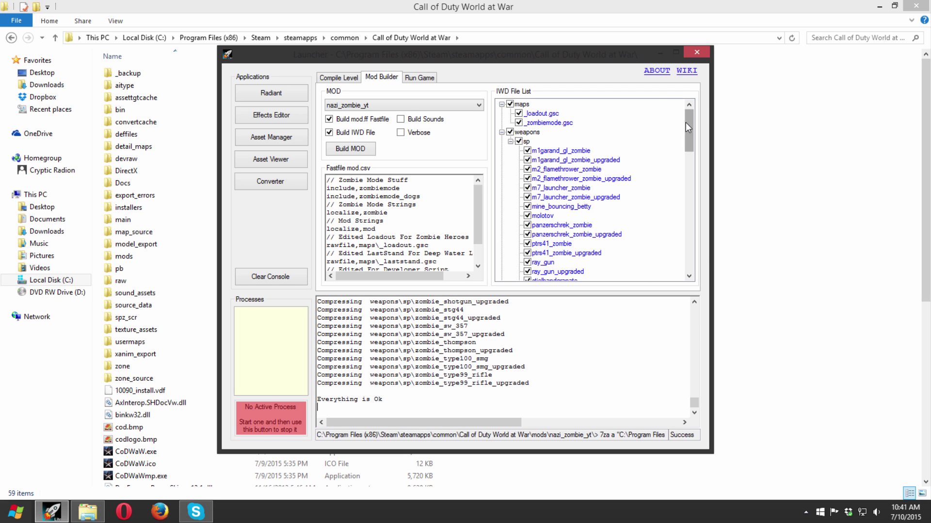
drag(688, 128, 703, 303)
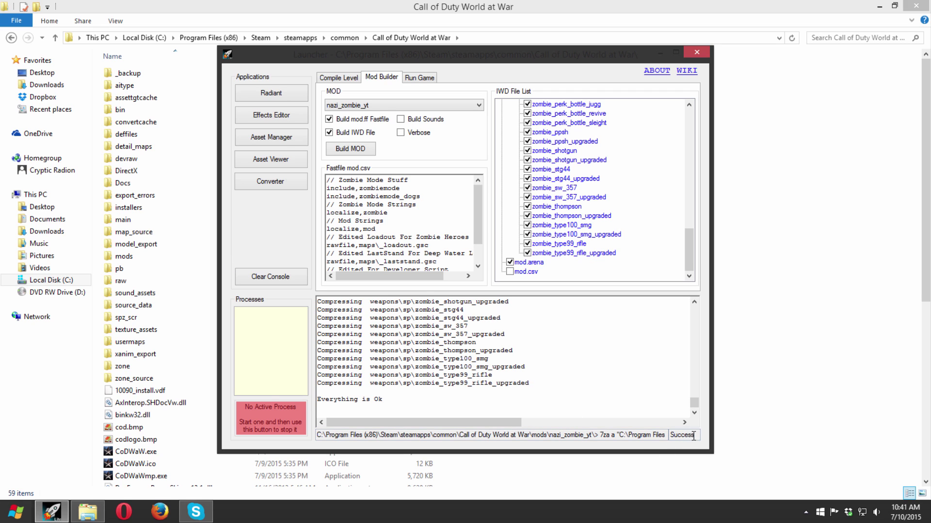
click(692, 435)
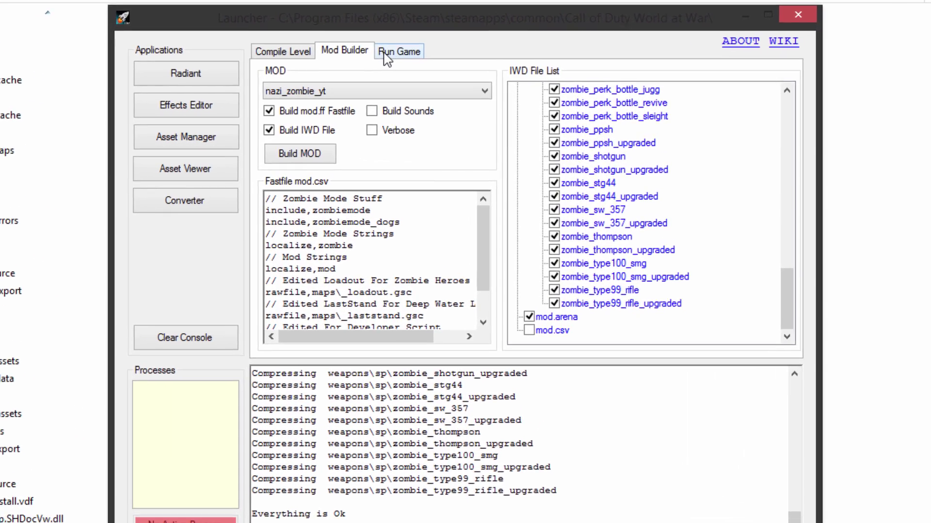
Set nazi_zombie_yt as the mod for running the game.
click(387, 53)
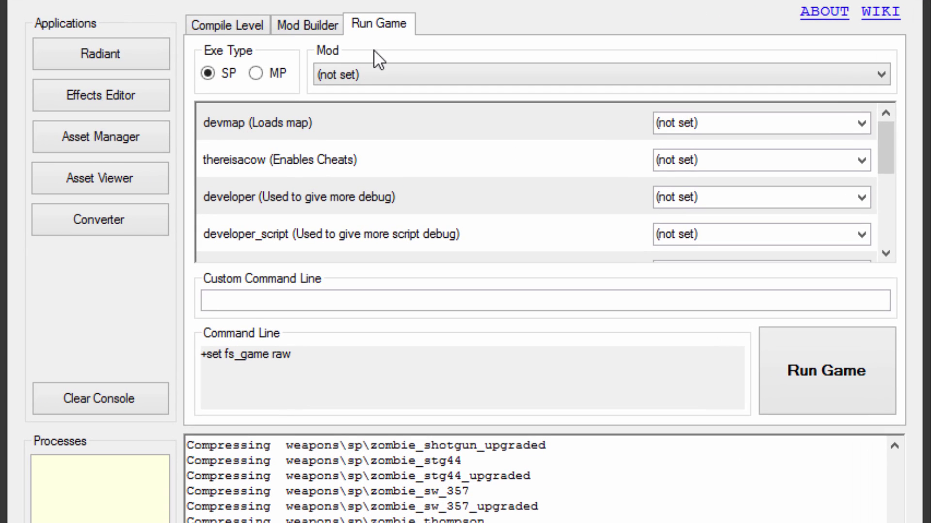
click(364, 77)
click(332, 180)
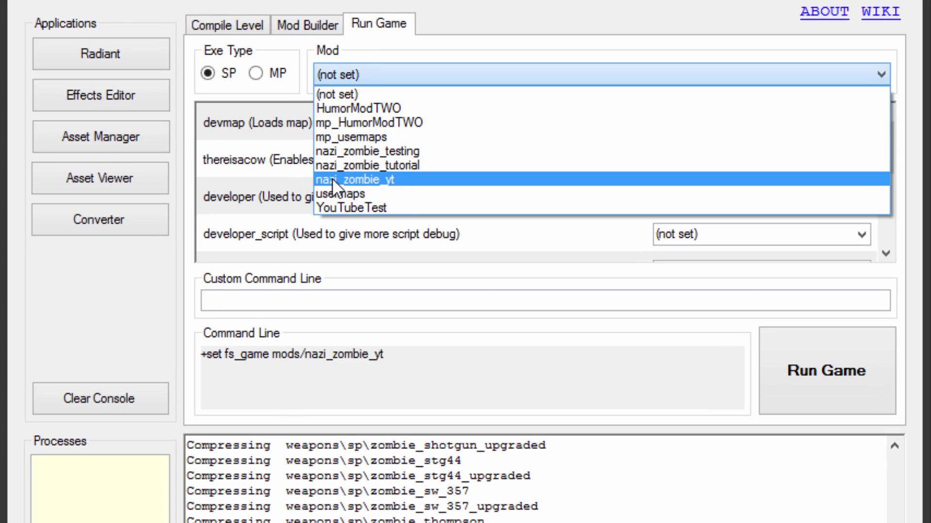
click(398, 178)
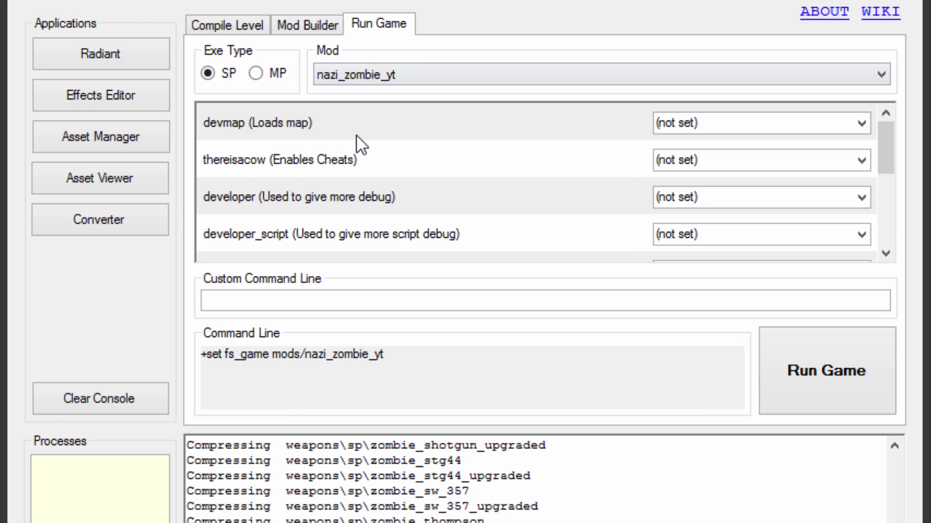
Set the developer debug option for the game run to 2.
mouse_move(893, 137)
mouse_down()
mouse_move(883, 237)
mouse_move(885, 140)
mouse_up()
click(861, 197)
click(783, 260)
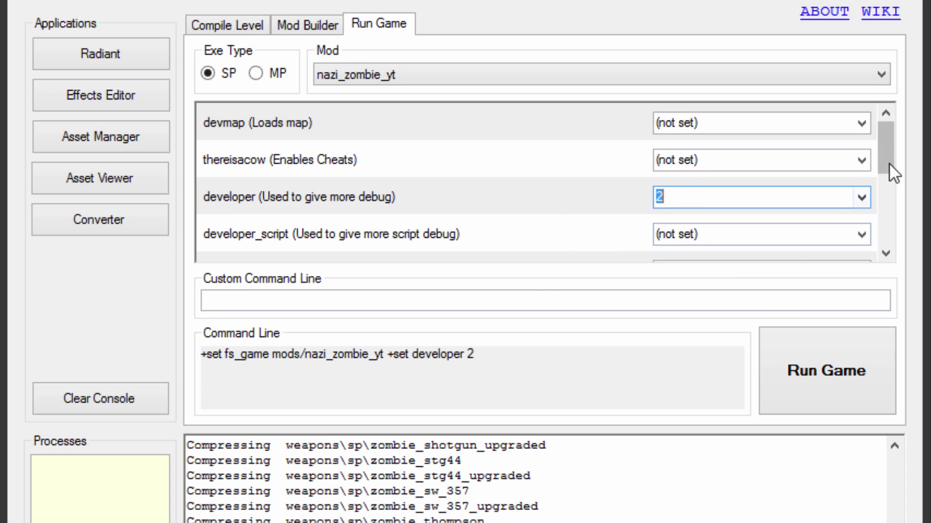
mouse_move(889, 164)
mouse_down()
mouse_move(891, 194)
mouse_move(896, 154)
mouse_up()
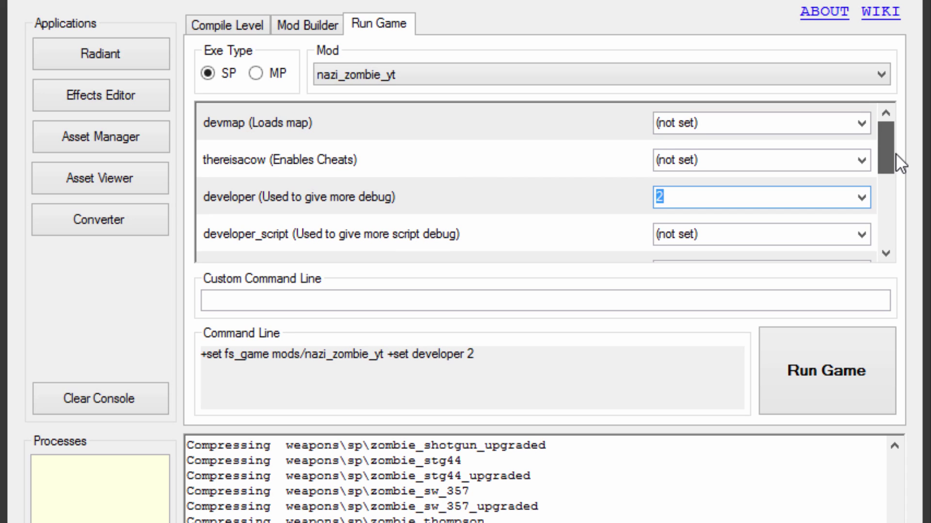
Set the logfile option for the game run to 1.
drag(895, 152, 894, 189)
click(845, 183)
click(863, 176)
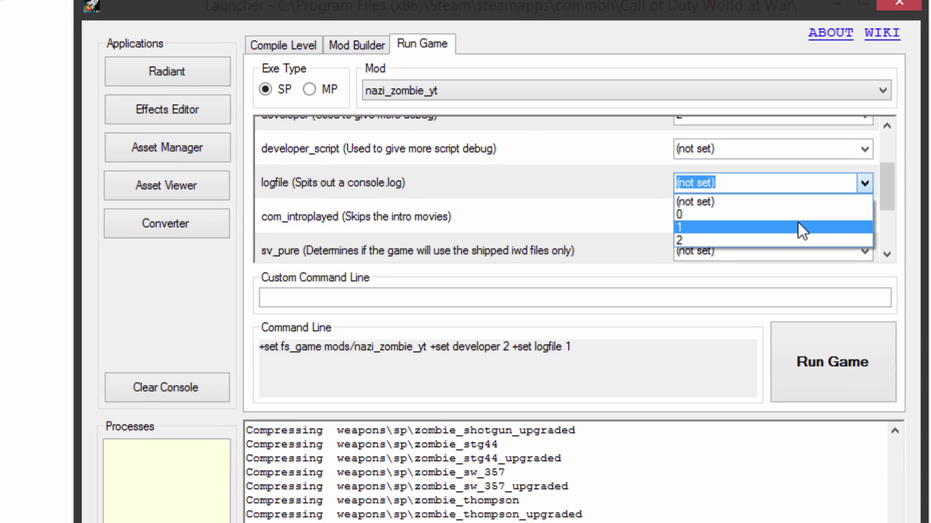
click(798, 226)
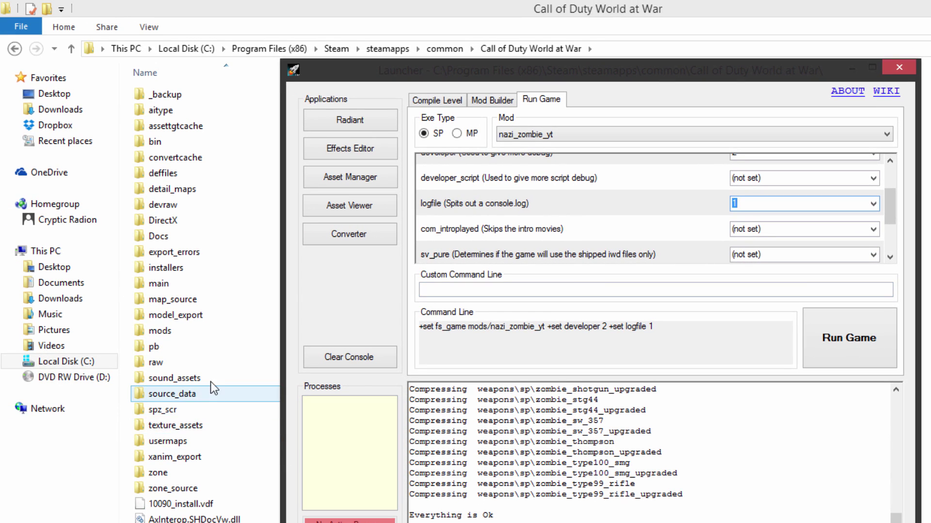
Open the mods folder in the game directory and the mod's folder inside it to see where files are written.
click(205, 331)
double_click(203, 331)
double_click(201, 177)
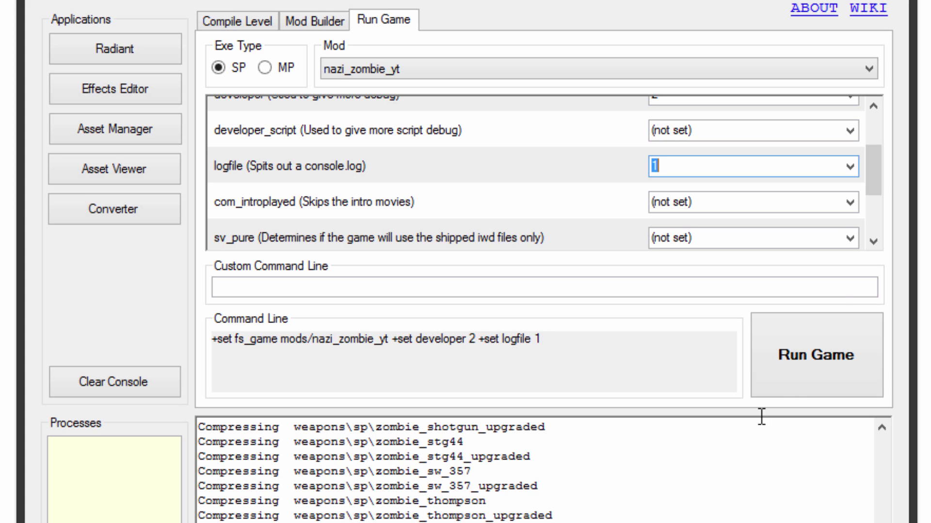
Reset the logfile and developer options for the game run to (not set).
click(851, 166)
click(830, 184)
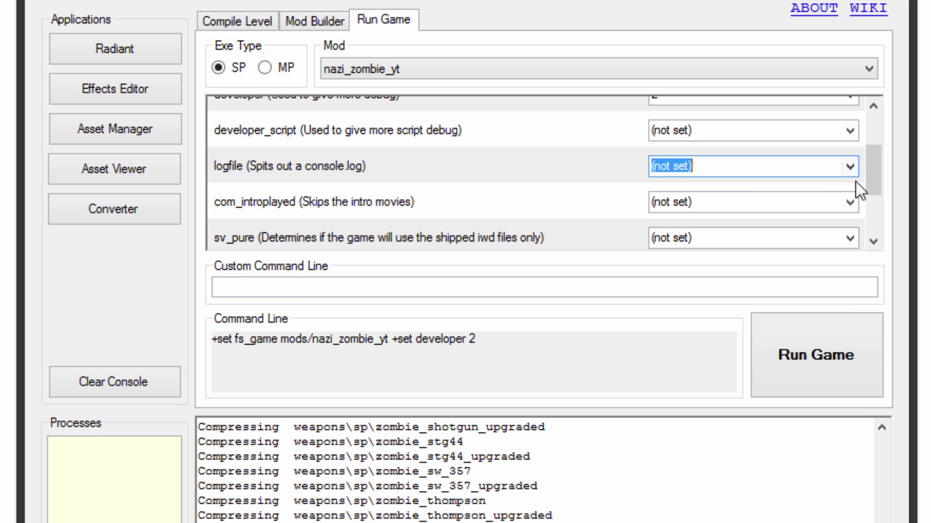
drag(872, 182, 872, 238)
click(850, 187)
click(776, 200)
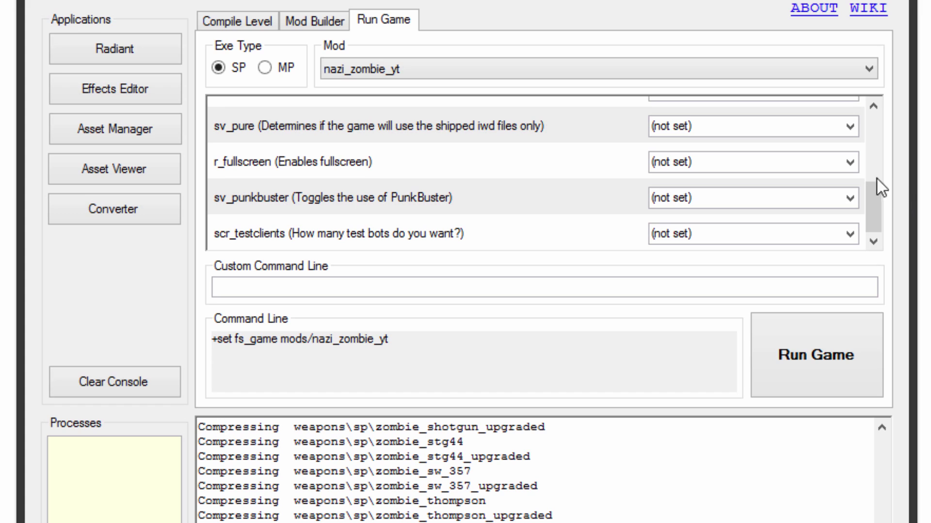
Set r_fullscreen to 0 and run the game with the nazi_zombie_yt mod.
click(849, 162)
click(793, 194)
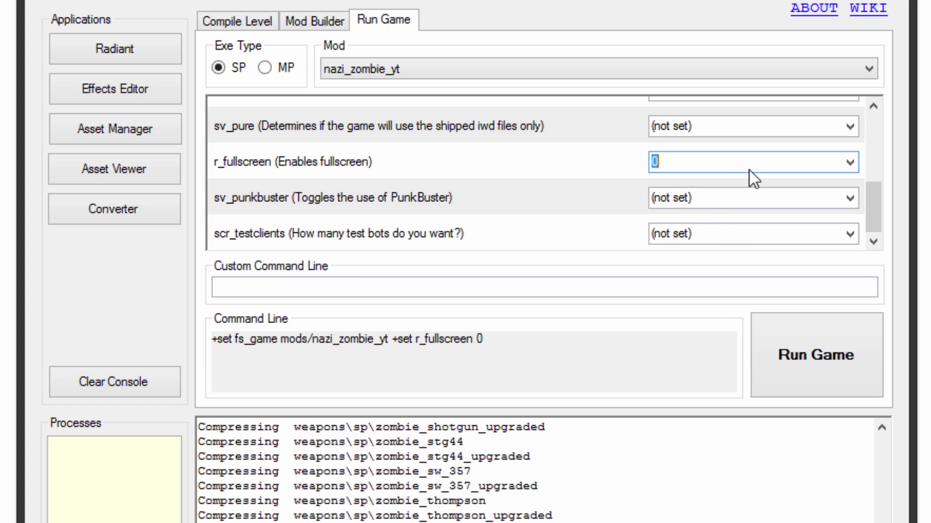
click(790, 371)
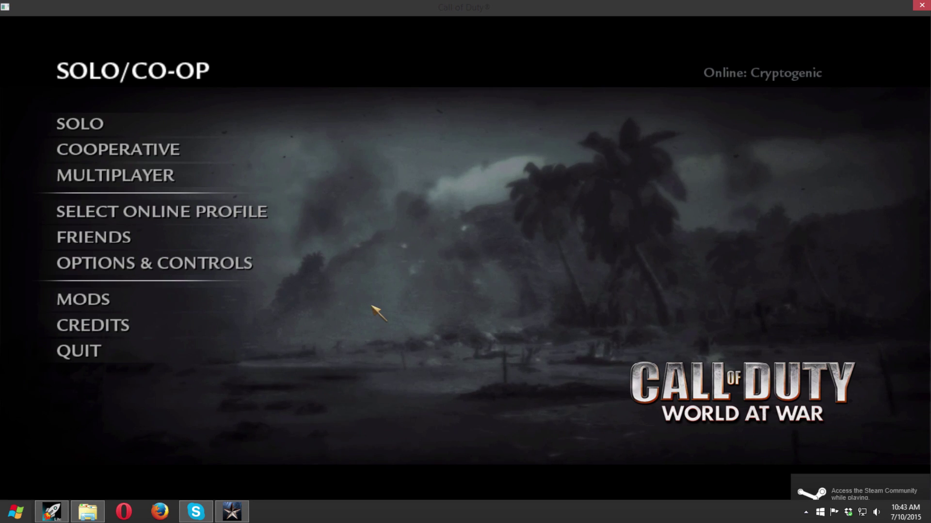
Raise the master volume to about half in the game's sound options and return to the main menu.
click(173, 268)
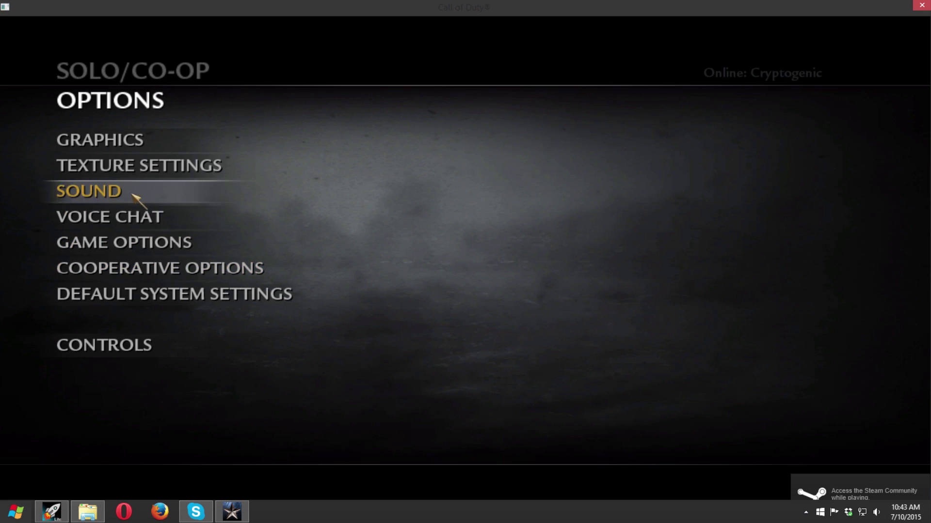
click(132, 190)
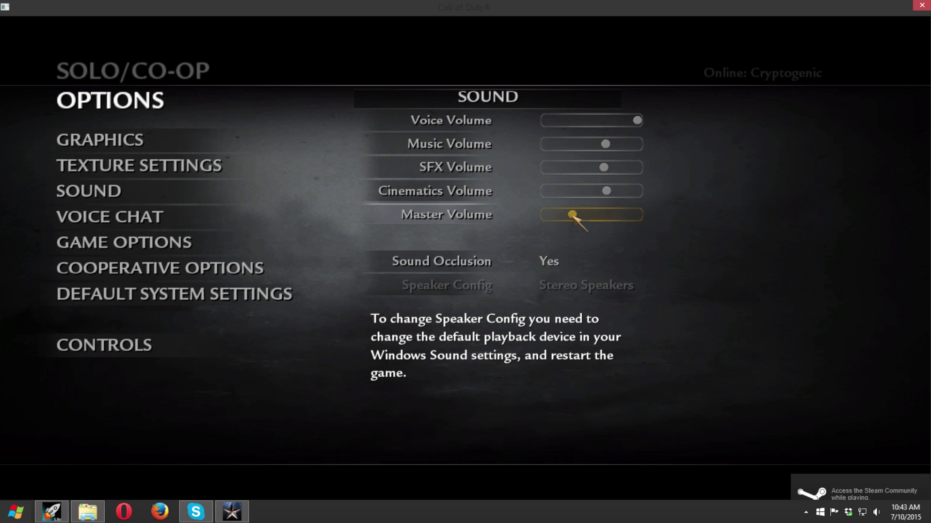
drag(572, 215, 586, 215)
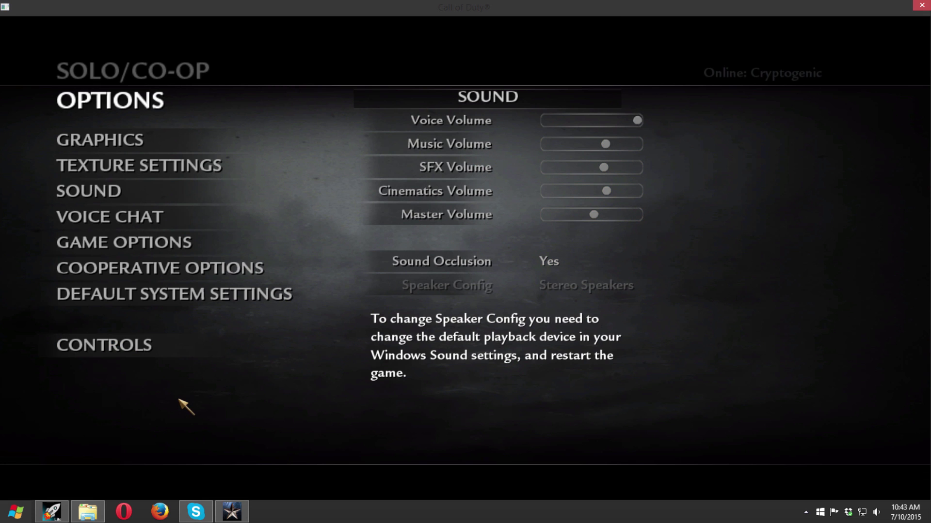
key(Escape)
key(Escape)
Check that the developer console opens and review the Enable Console setting in the game options.
key(grave)
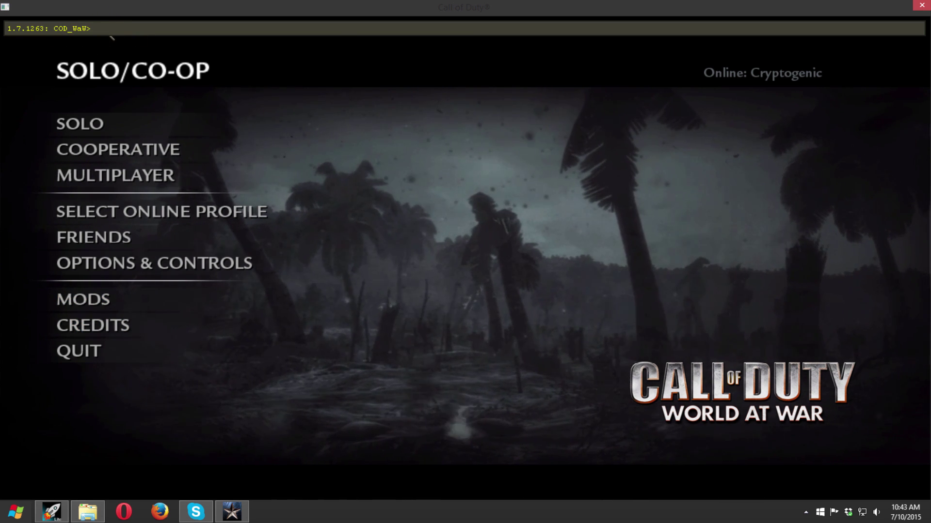
key(grave)
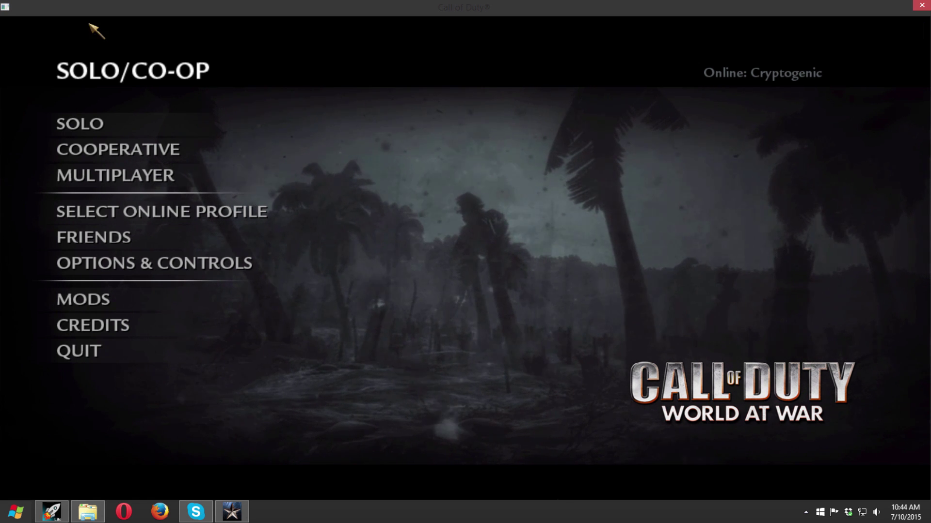
click(137, 264)
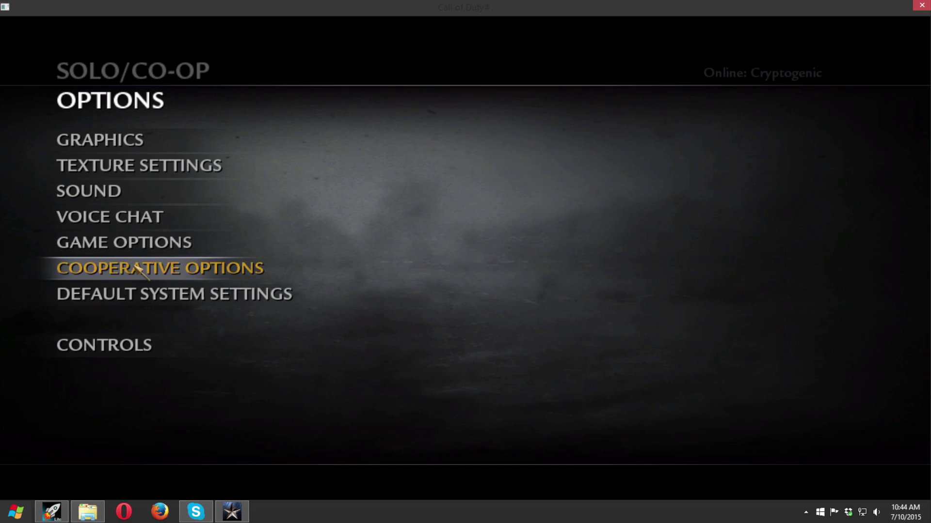
click(137, 242)
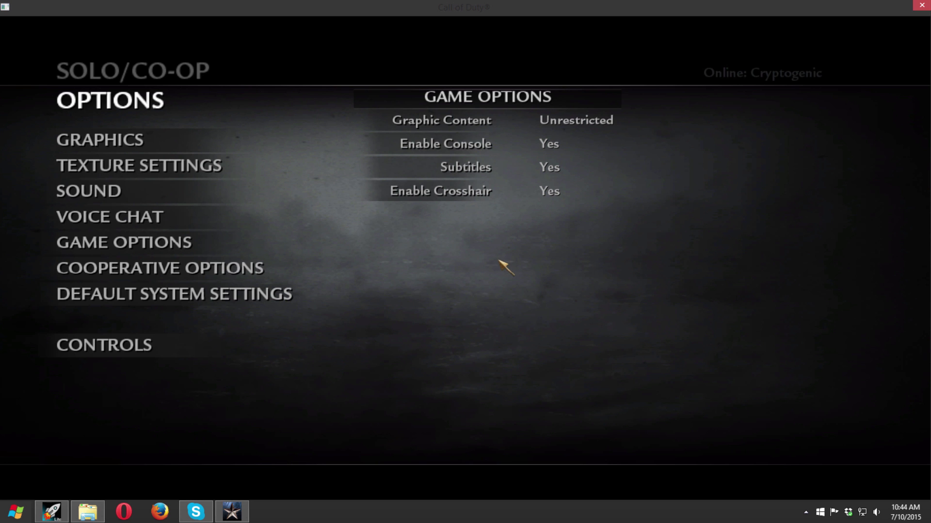
key(Escape)
key(Escape)
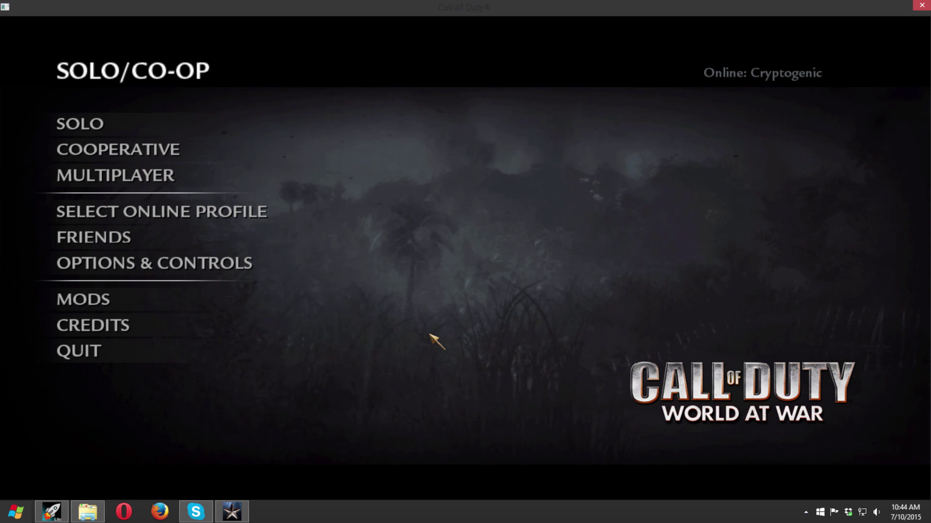
Load the map from the console with /devmap nazi_zombie_yt and start the mission.
key(grave)
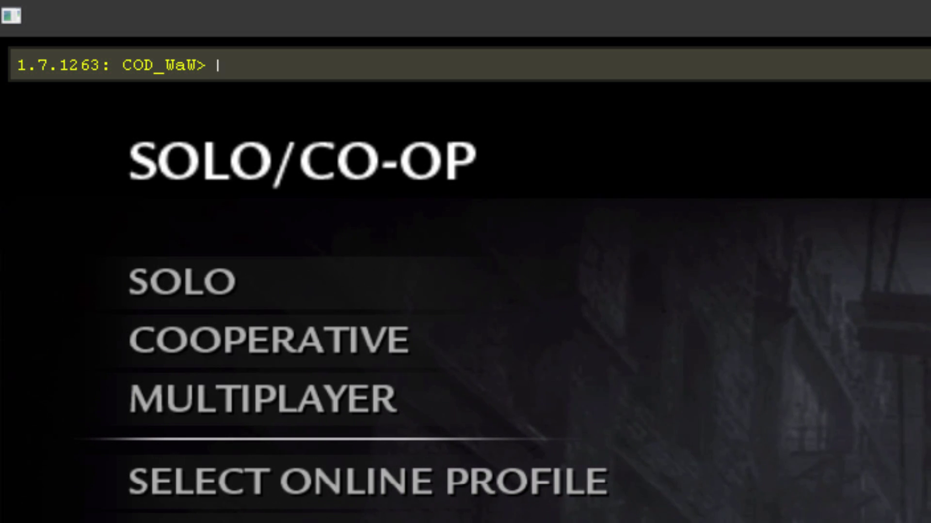
text(/devmap nazi_zombie_vt)
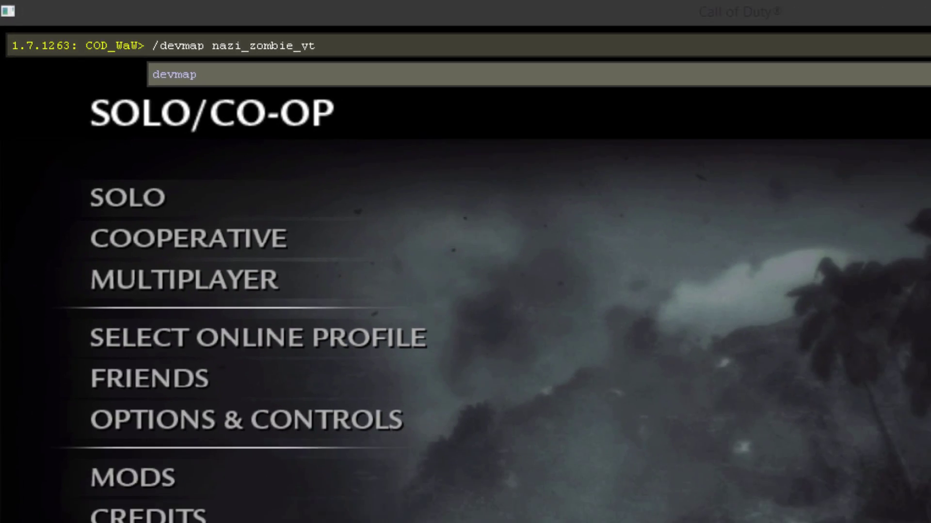
key(Return)
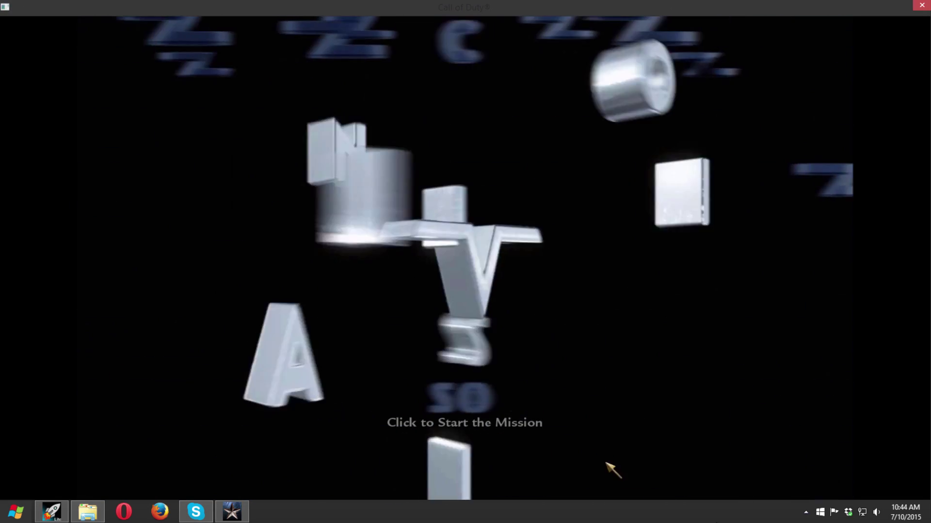
click(447, 430)
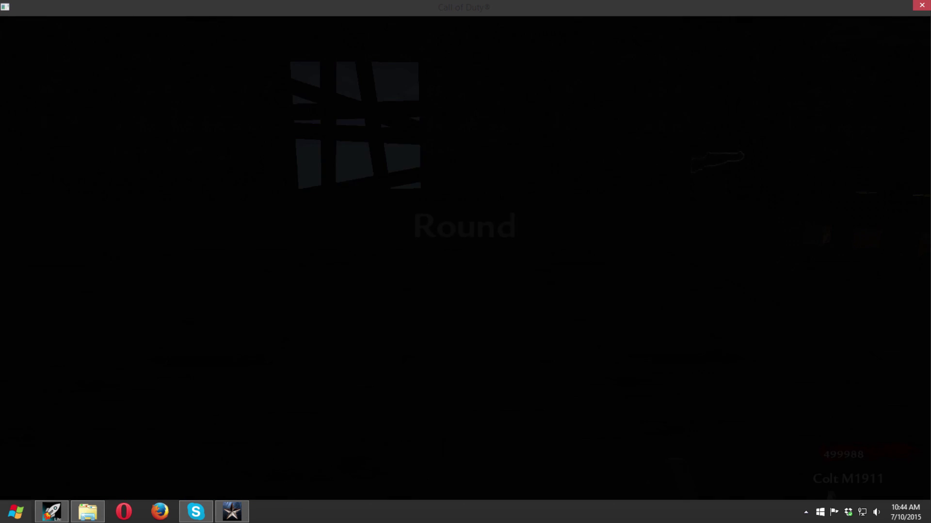
Walk up to the white machine in the starting room and examine its model from several sides.
key(w)
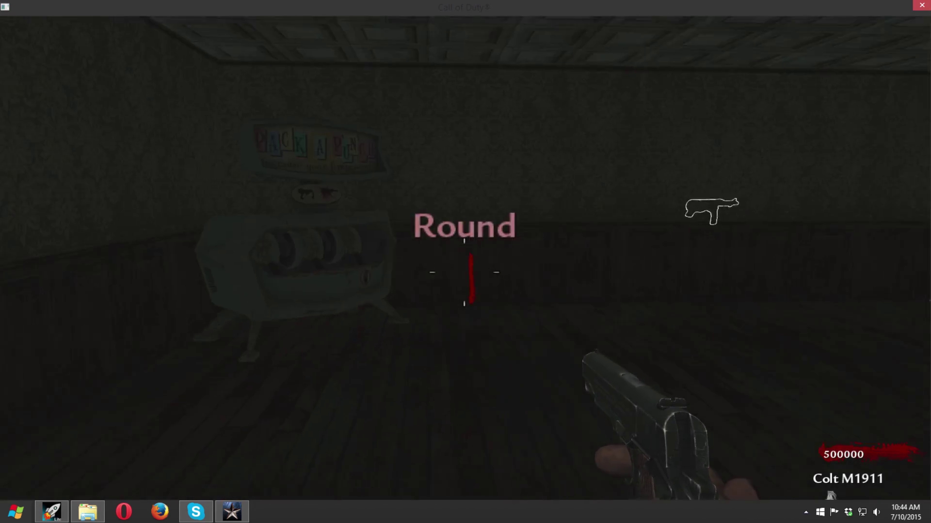
key(w)
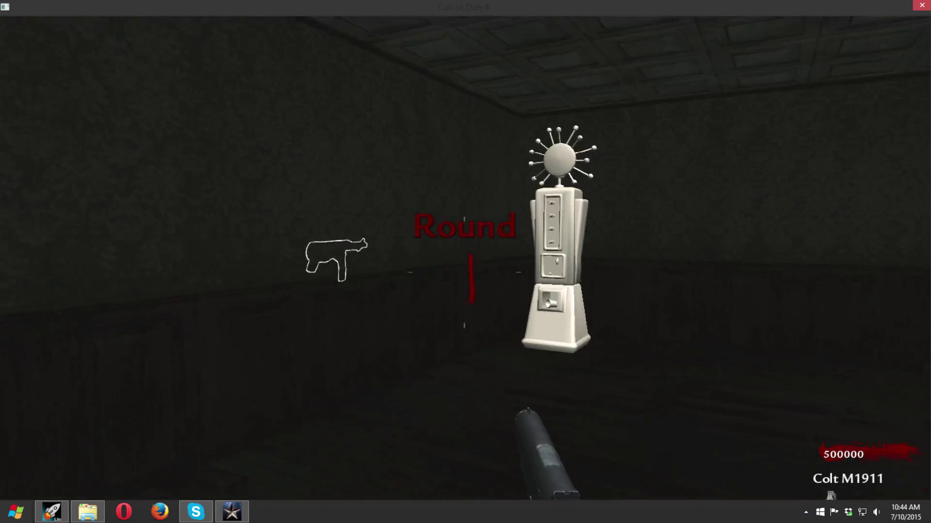
key(w)
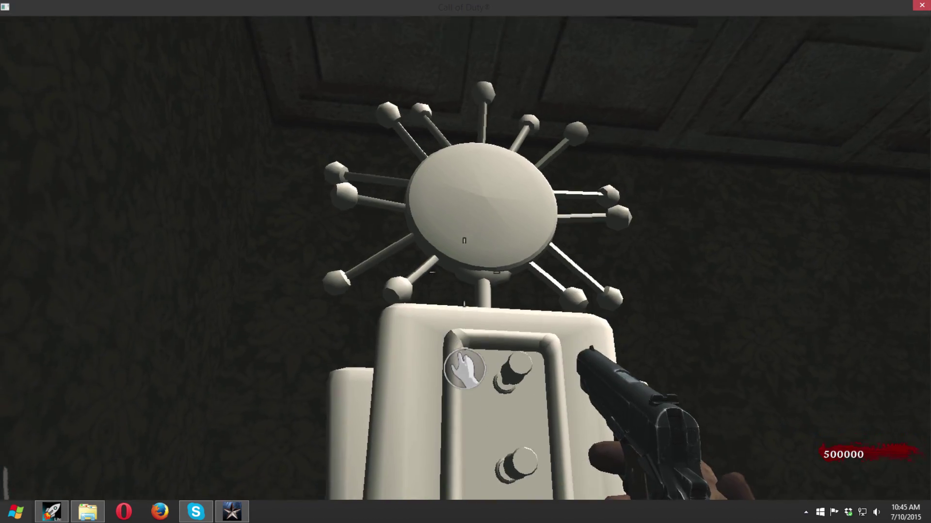
key(s)
key(w)
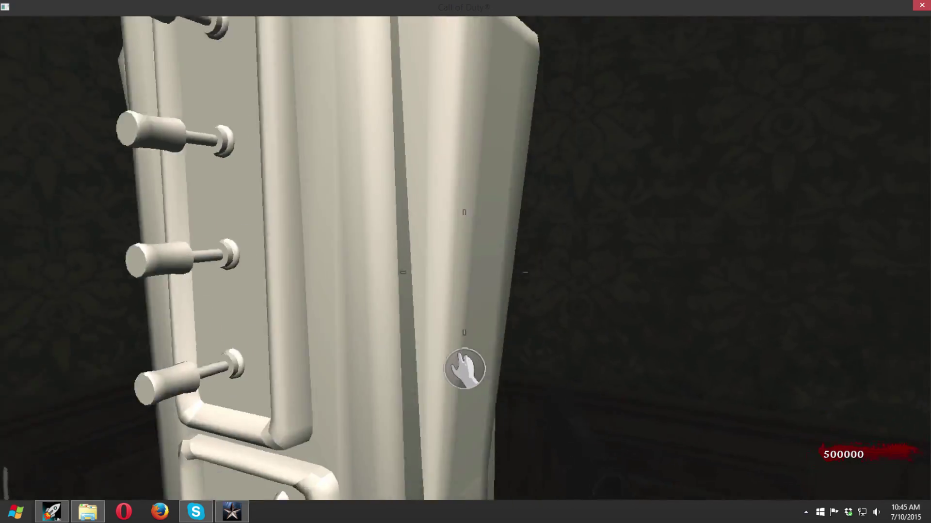
key(w)
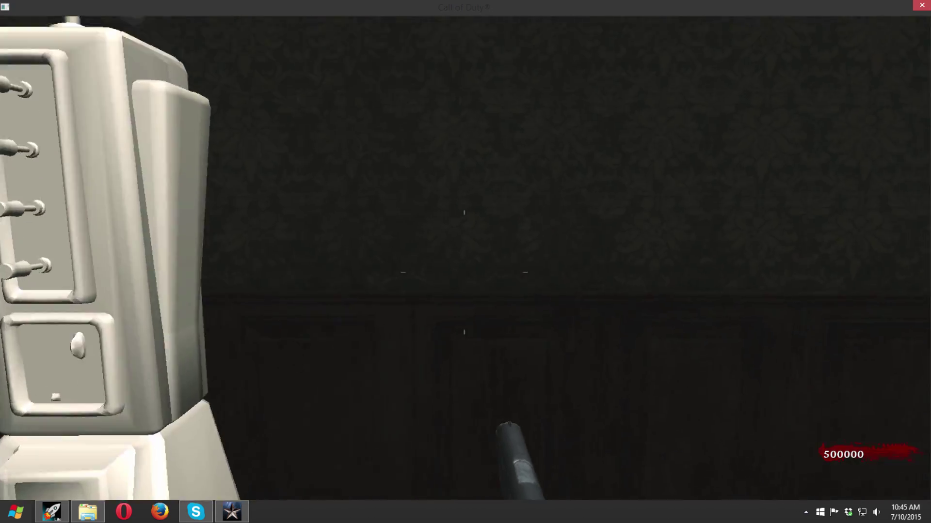
key(s)
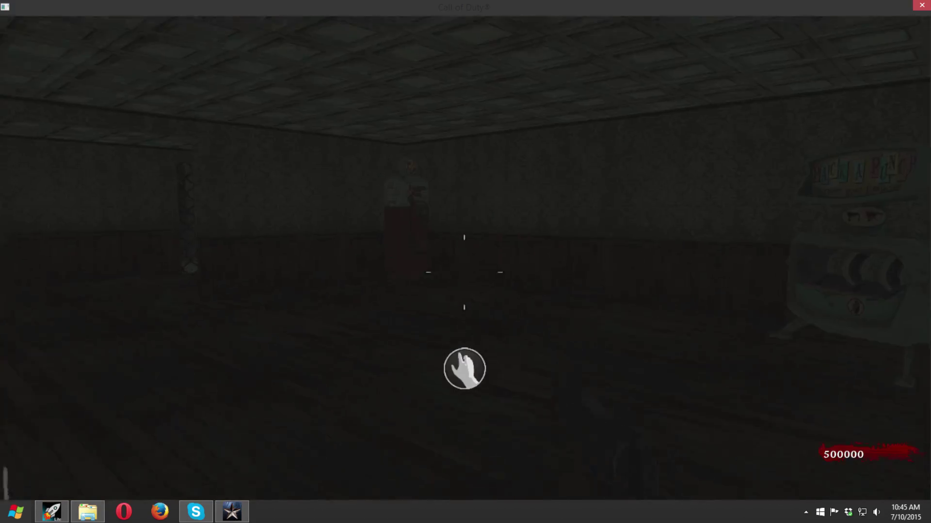
Walk around the room to inspect the Jugger-Nog and Pack-a-Punch machines, the white machine and the chain-link opening.
key(w)
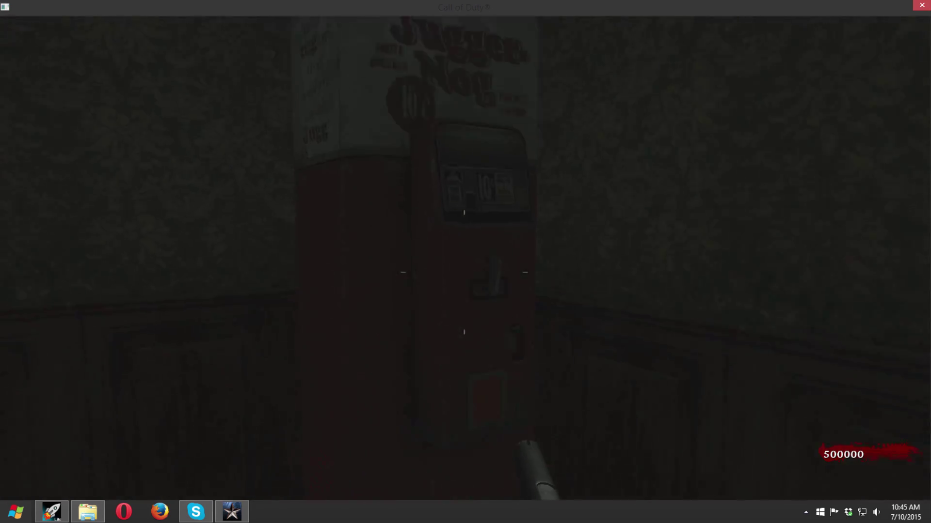
key(w)
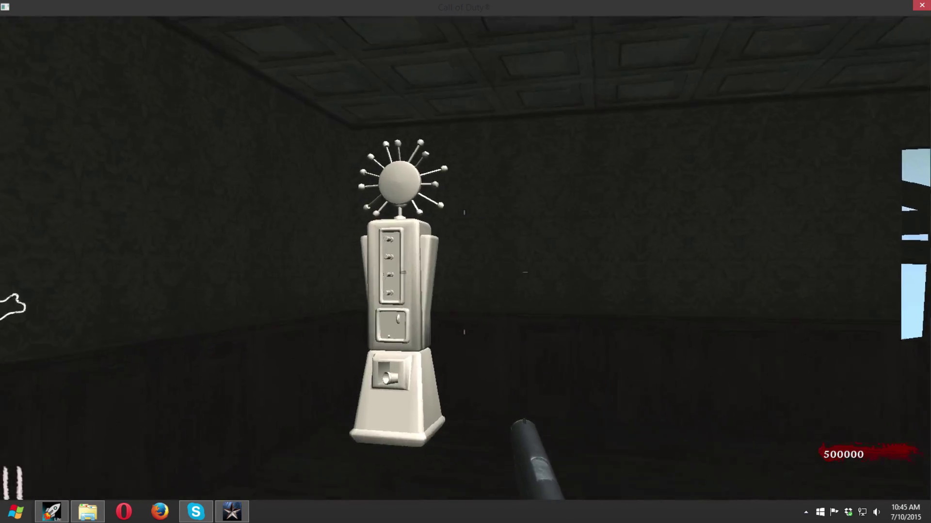
key(w)
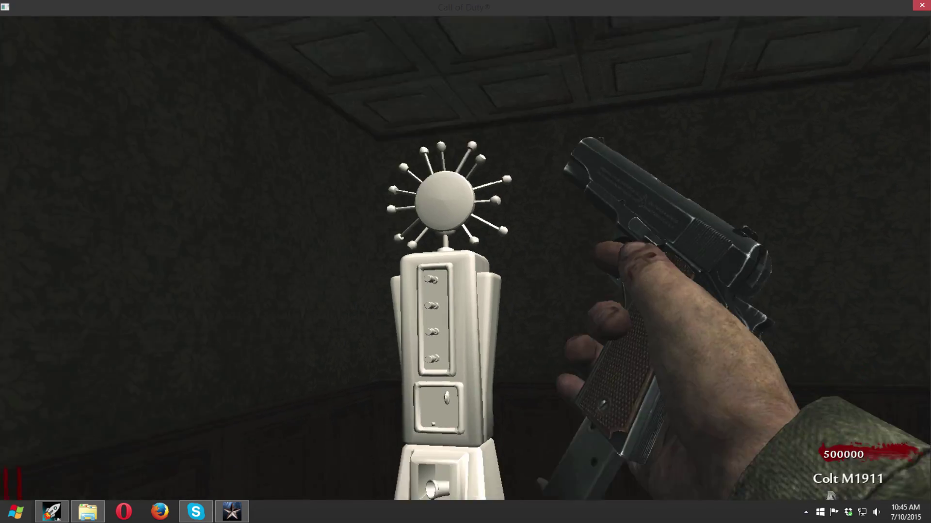
key(w)
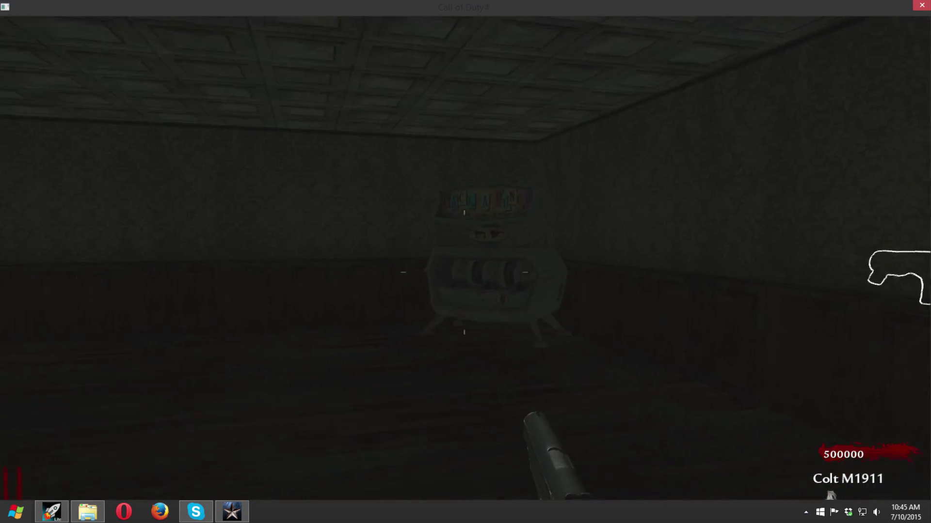
key(w)
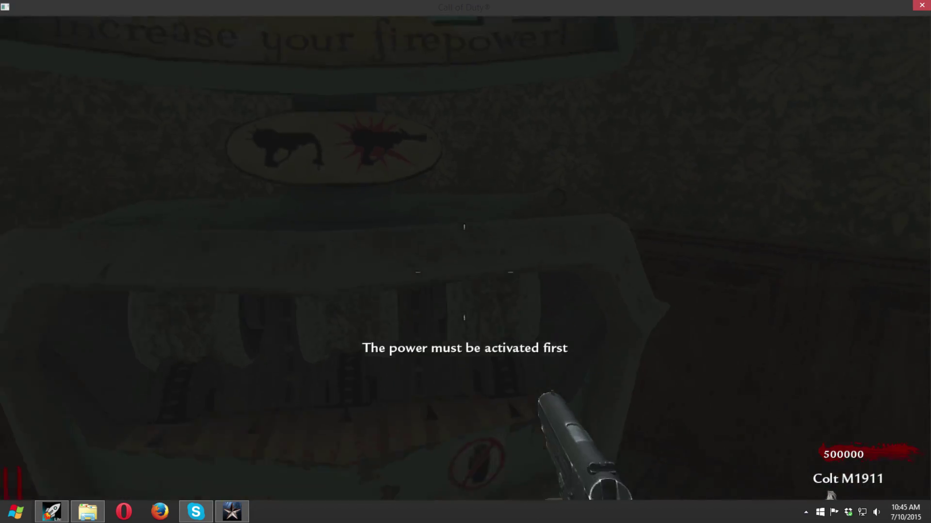
key(w)
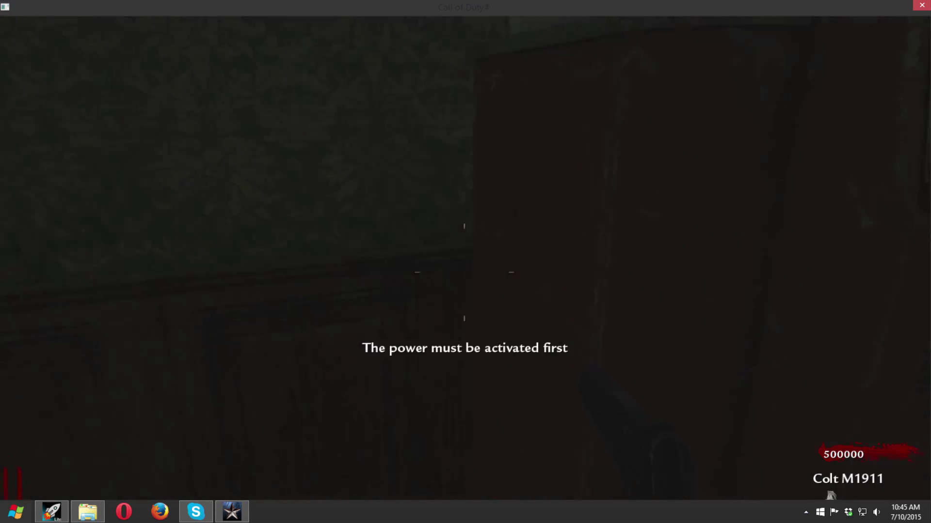
key(w)
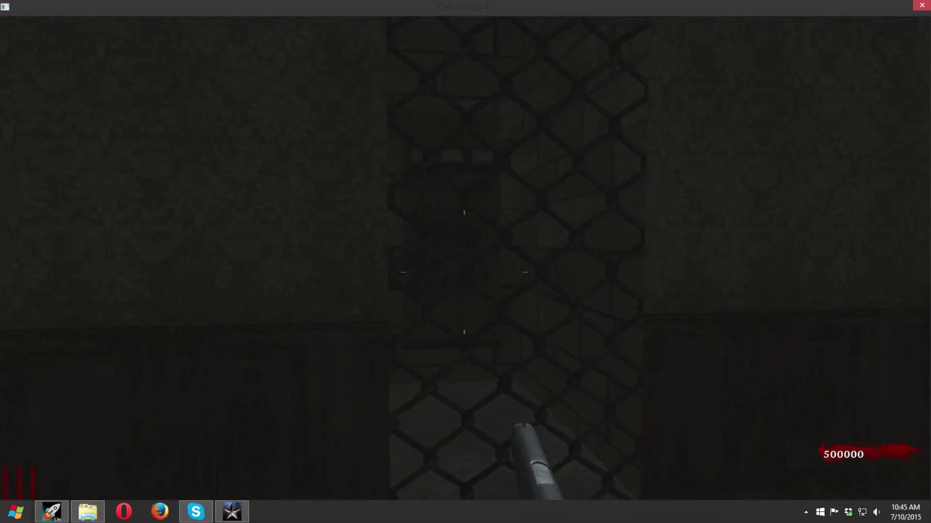
right_click(830, 496)
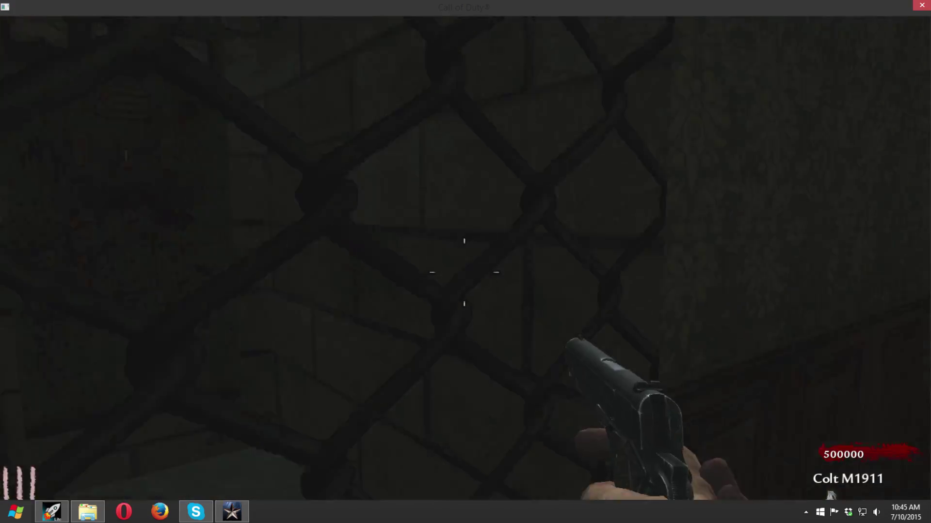
key(4)
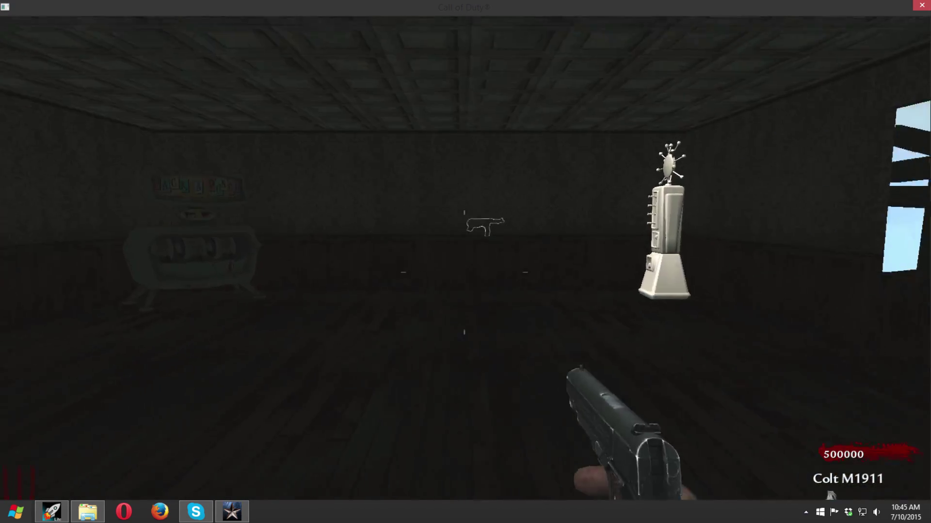
click(831, 495)
right_click(830, 495)
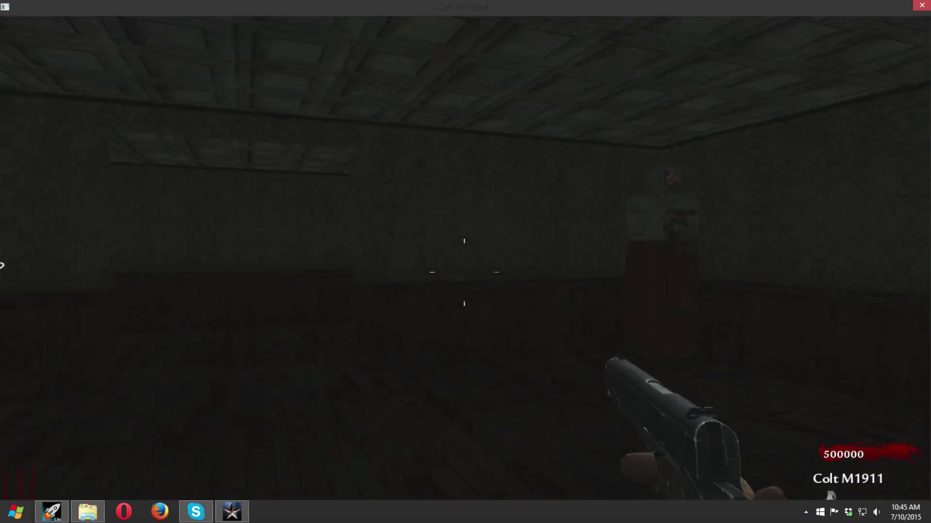
Walk around the room to examine the Jugger-Nog machine, the chain-link opening, the white machine and the wall weapon outlines.
key(r)
key(w)
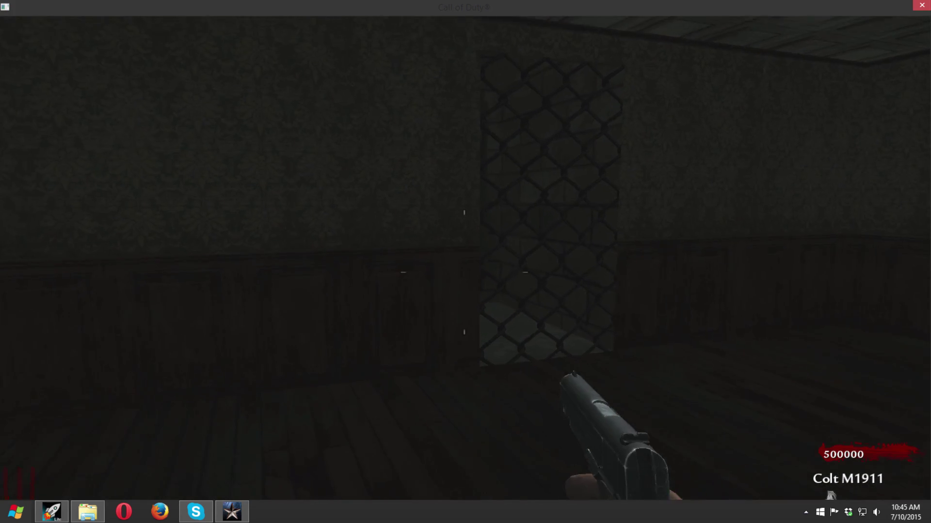
key(s)
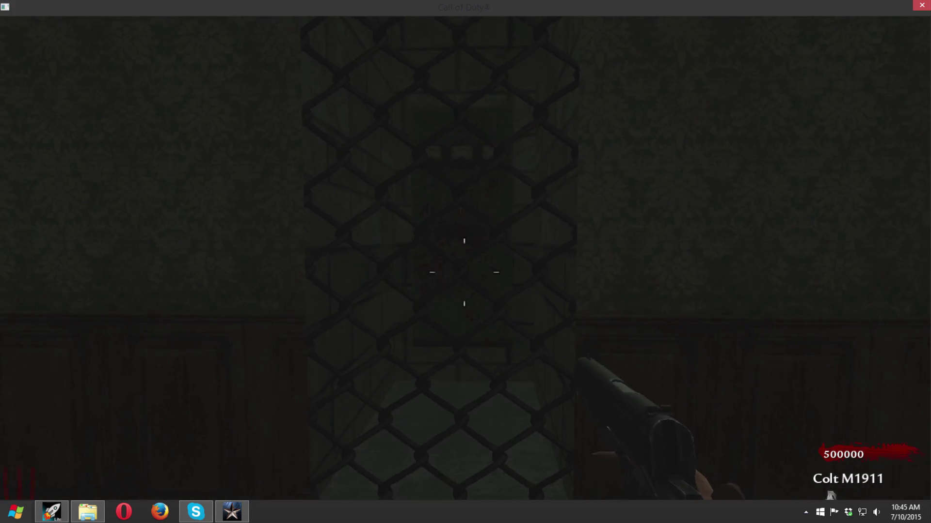
key(w)
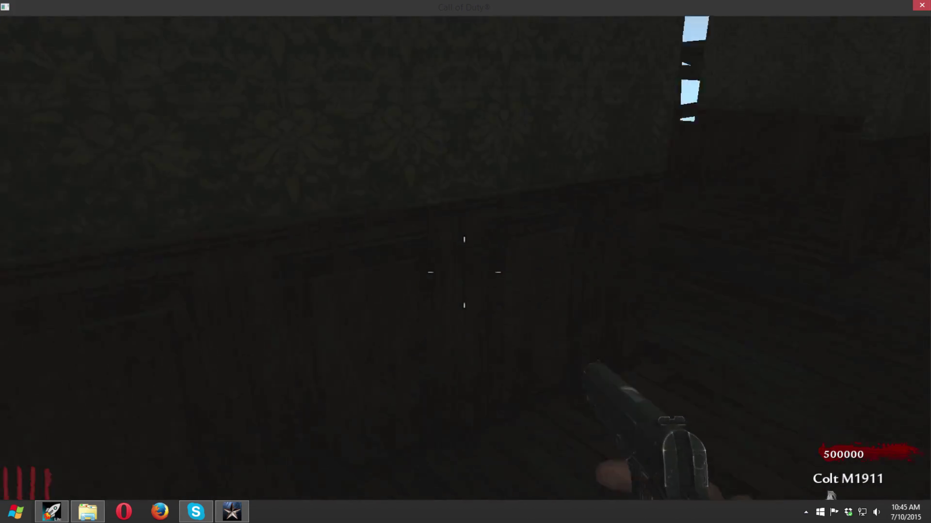
key(w)
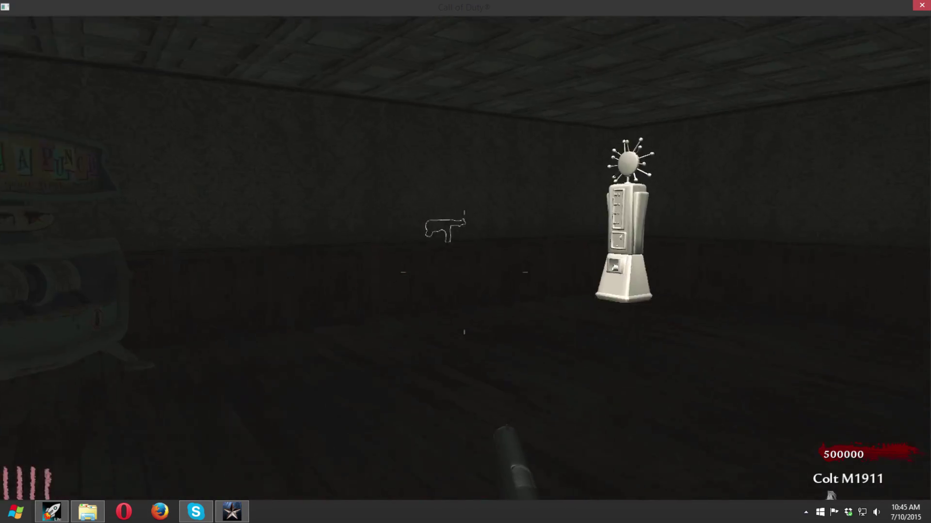
key(w)
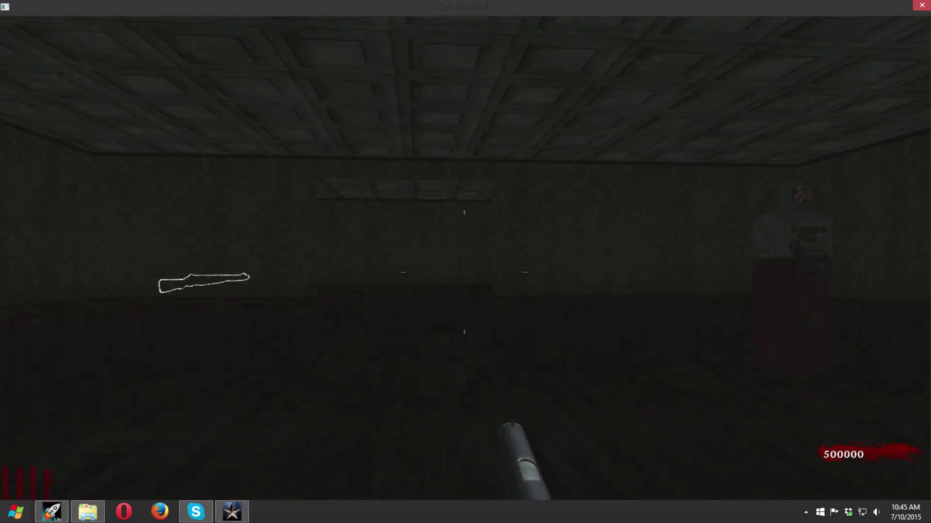
key(w)
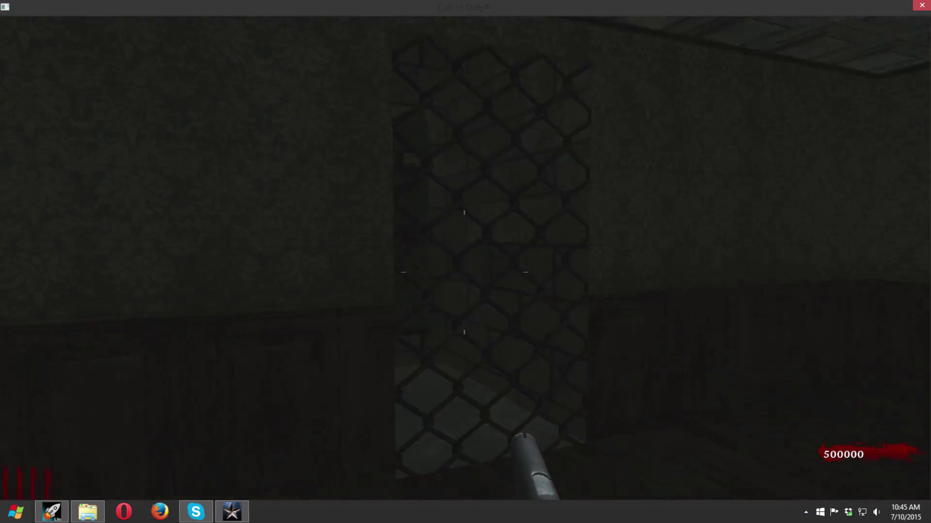
Go to the mystery box in the corner, buy a weapon from it and take the Kar98k.
key(w)
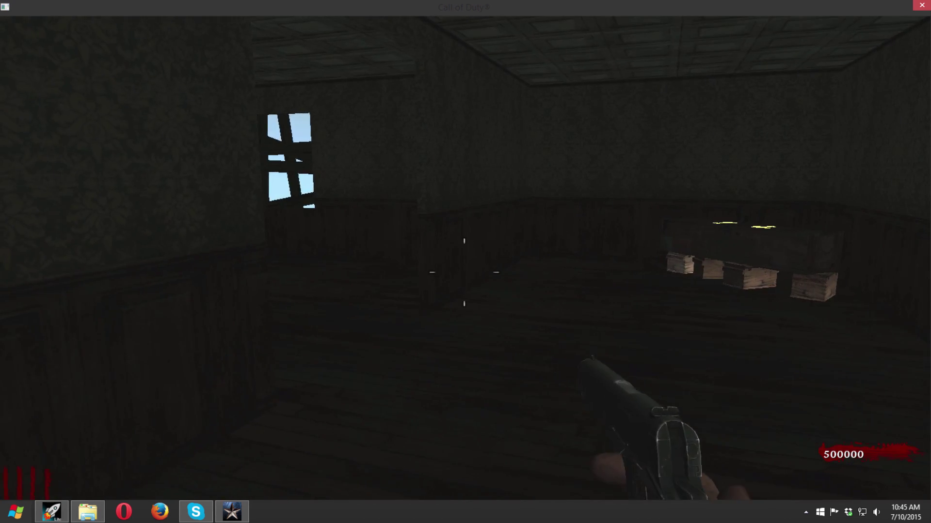
key(w)
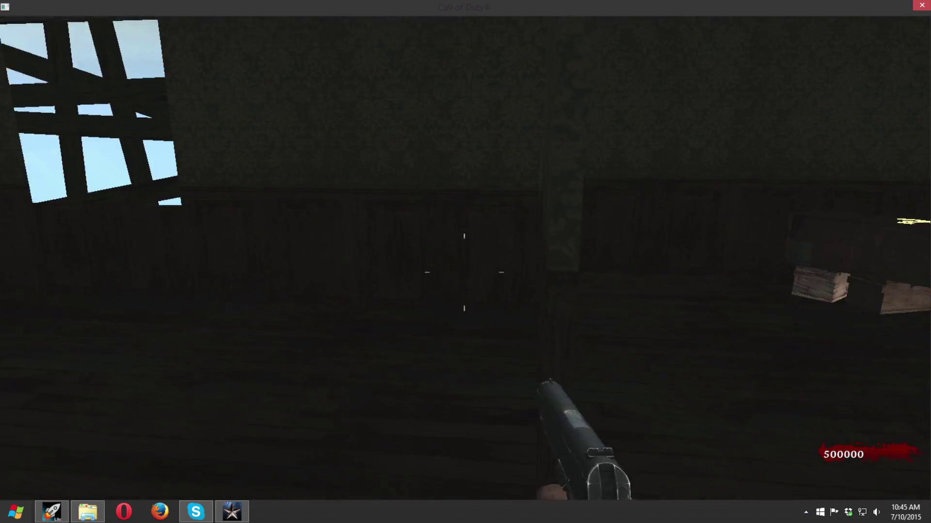
key(w)
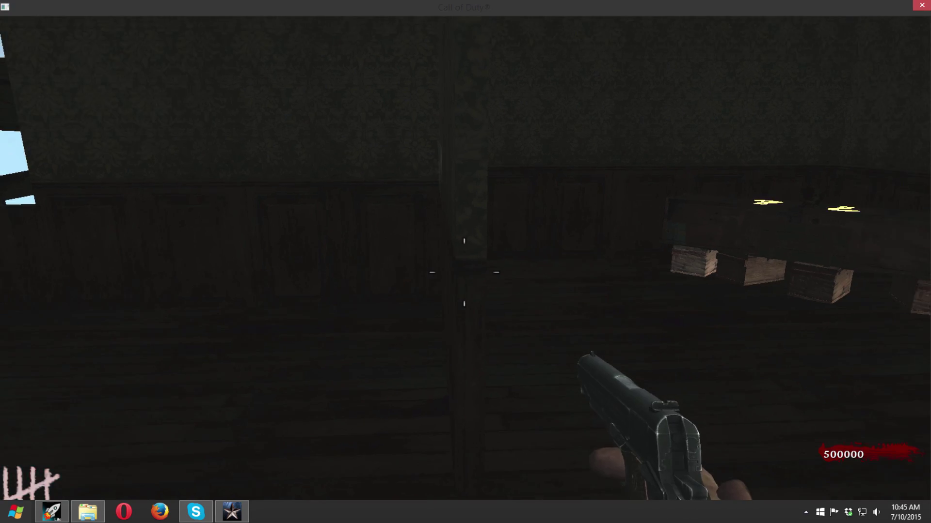
key(f)
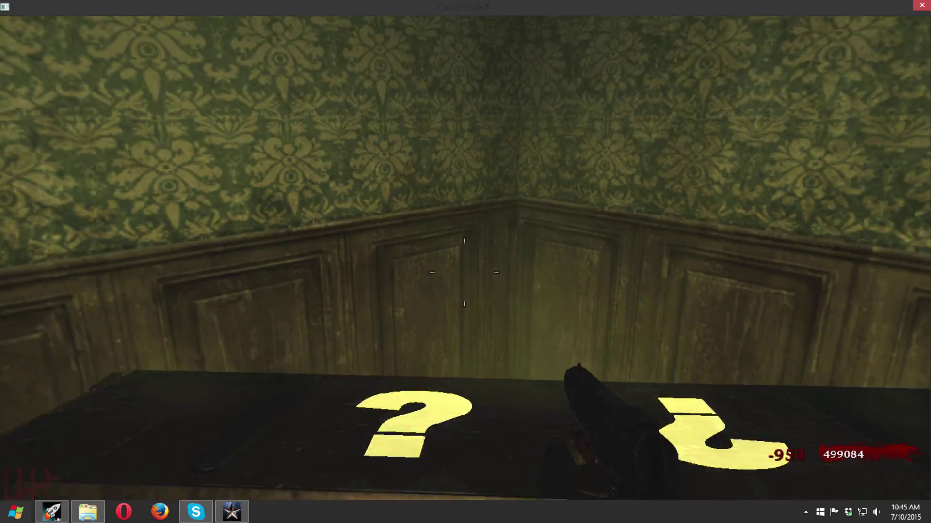
key(w)
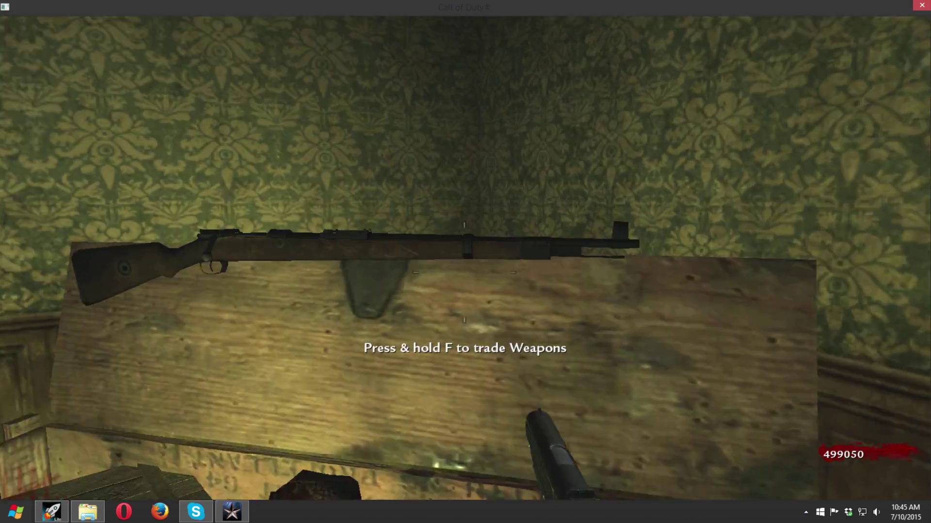
key(f)
Test the Kar98k in the room, then buy from the mystery box again and trade for the Thompson.
key(w)
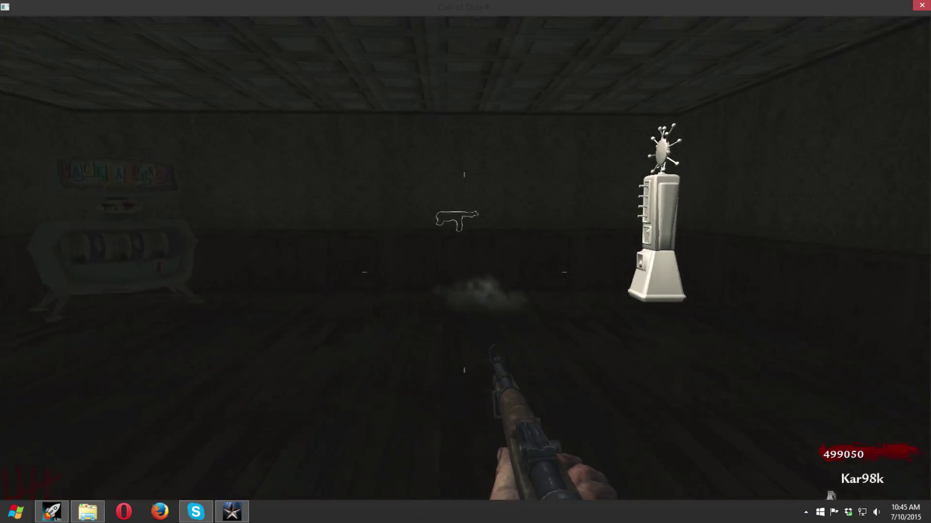
key(v)
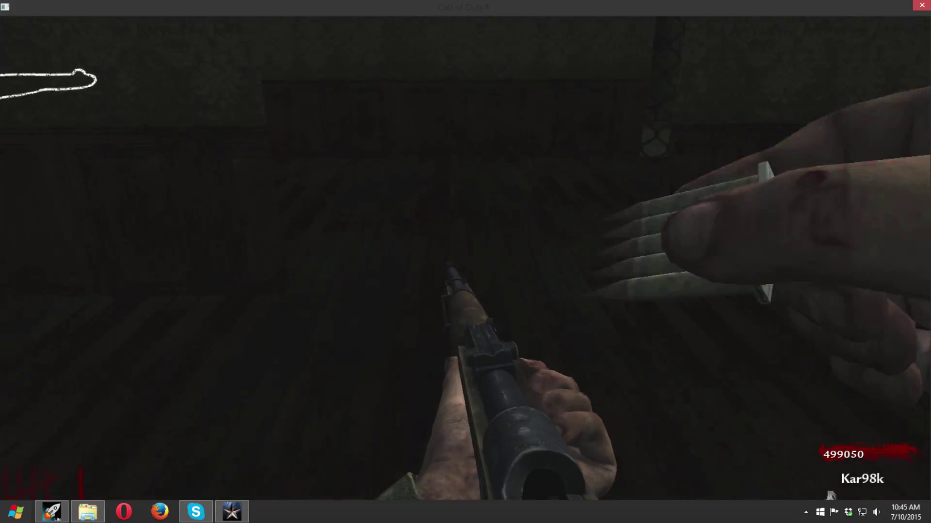
key(w)
key(w)
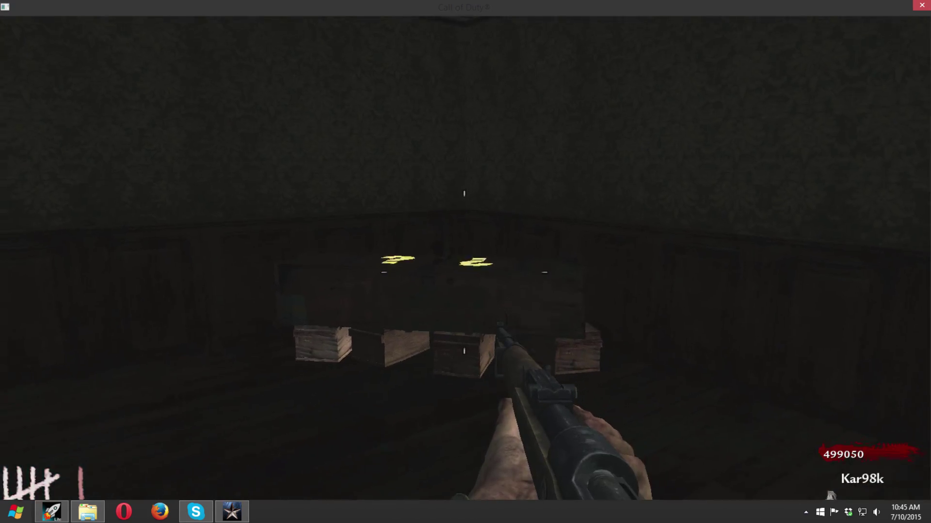
key(f)
key(w)
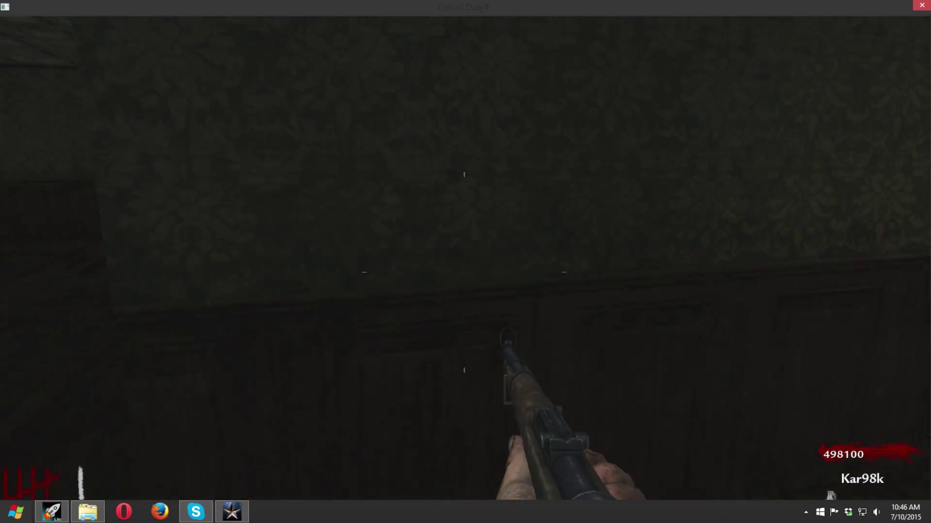
key(w)
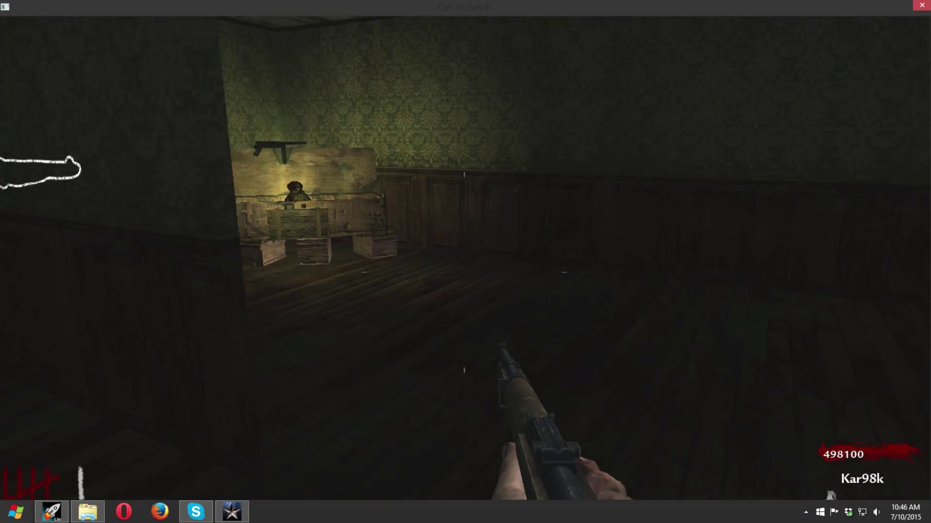
key(f)
key(w)
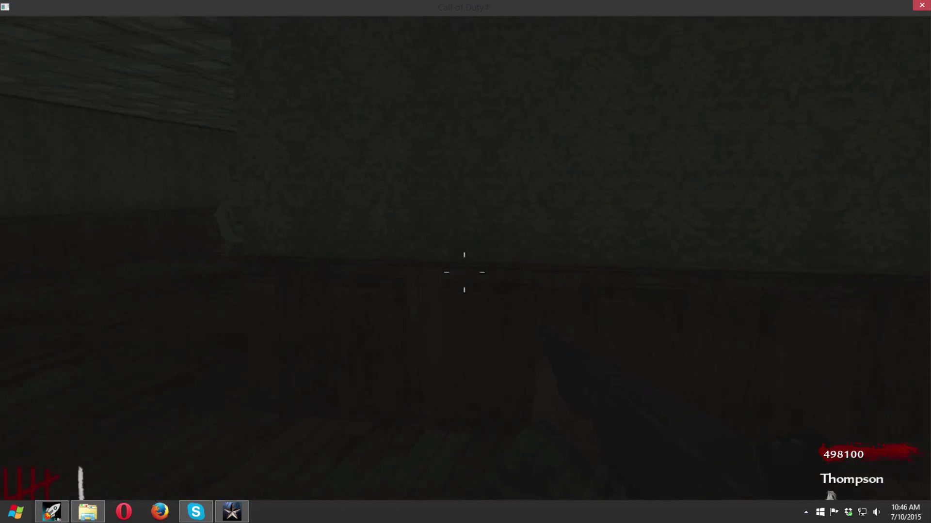
Keep buying weapons from the mystery box, taking the MG42 and the M1 Garand w/ Launcher.
key(w)
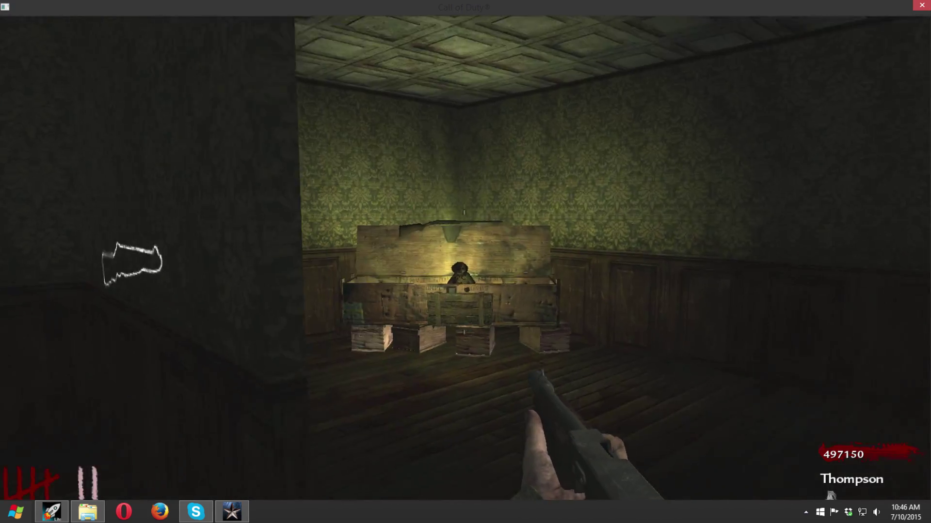
key(f)
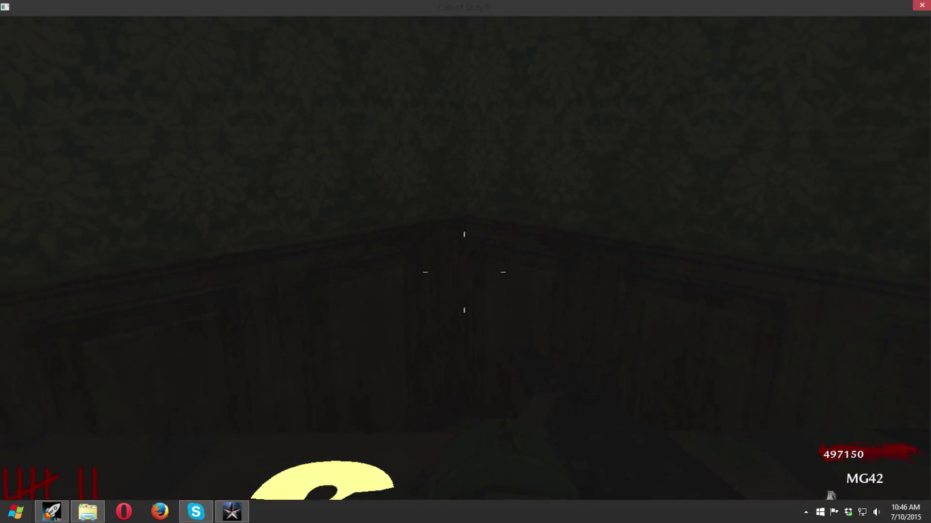
key(f)
key(s)
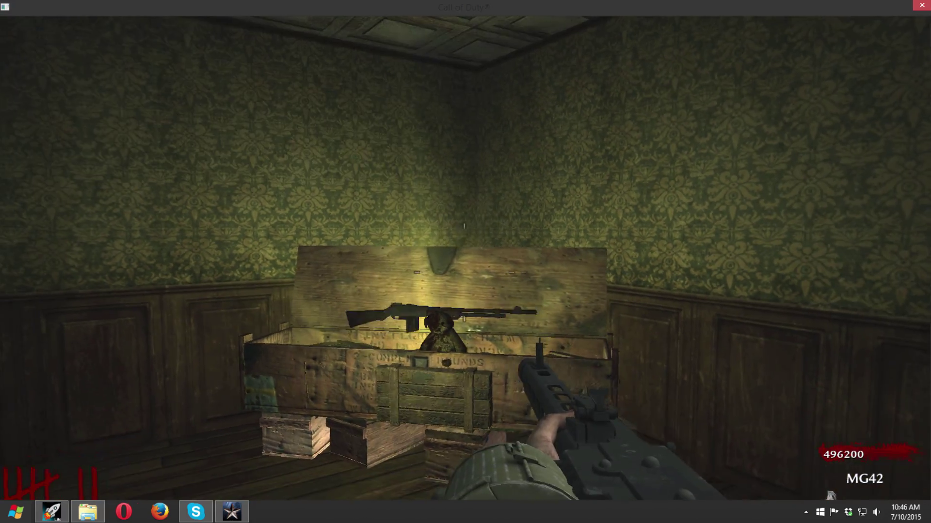
key(w)
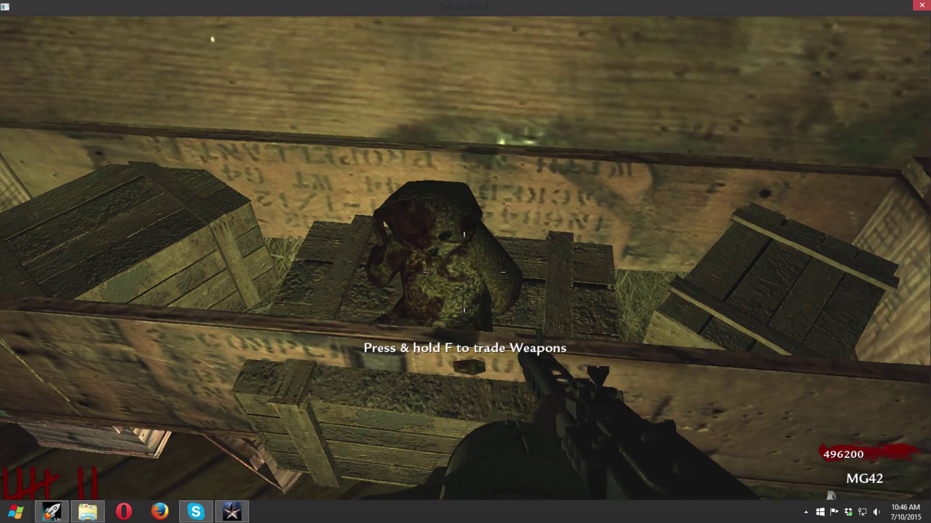
key(f)
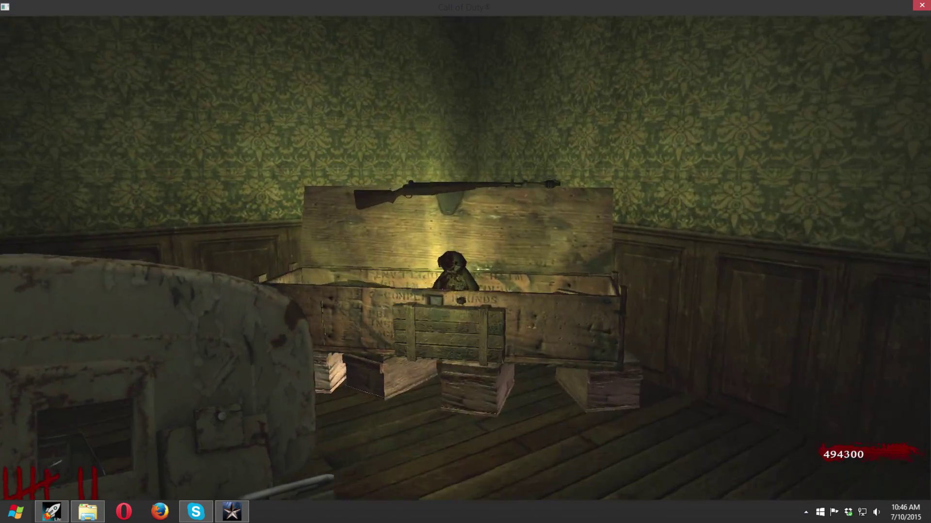
key(f)
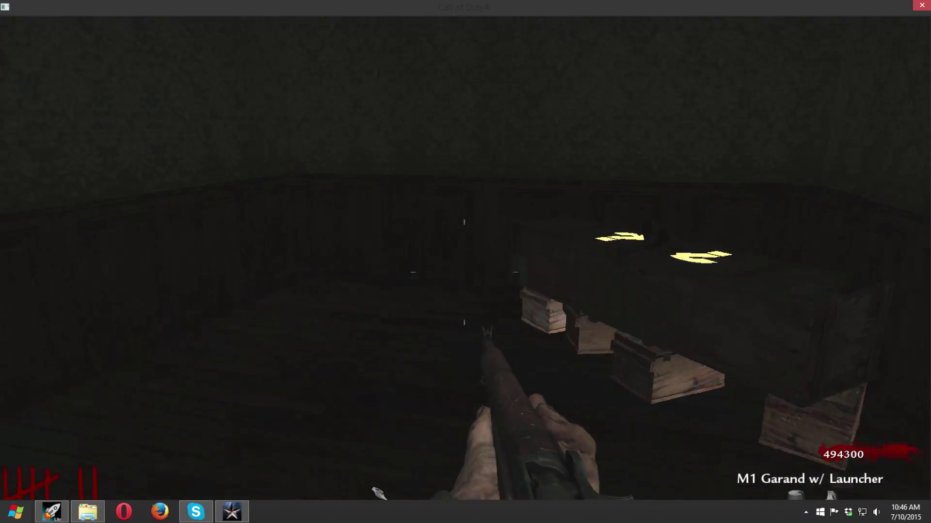
Walk past the boarded windows, the wall rifle outline and the chain-link opening to inspect the rest of the map.
key(w)
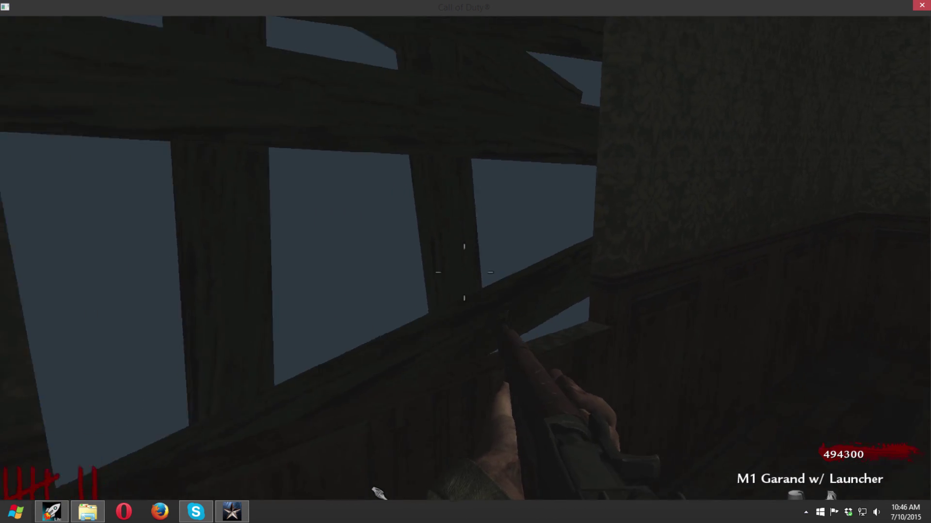
key(w)
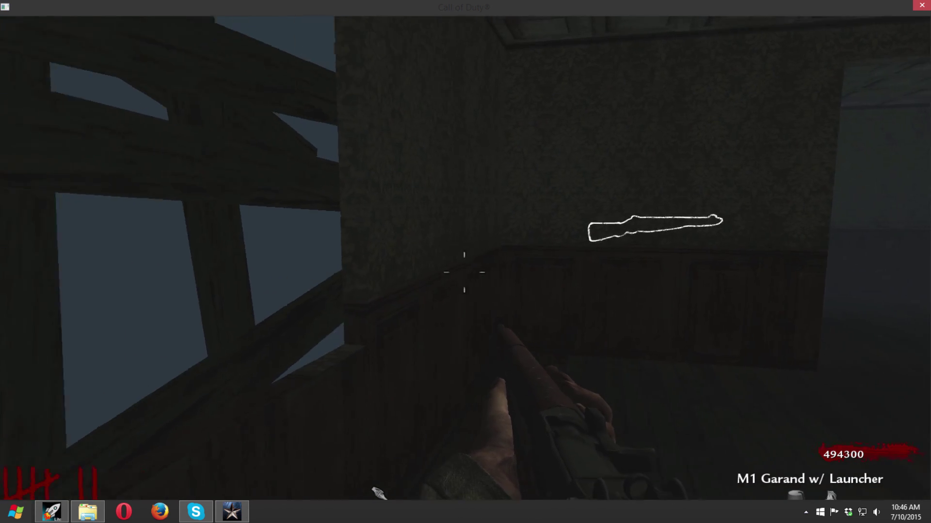
key(w)
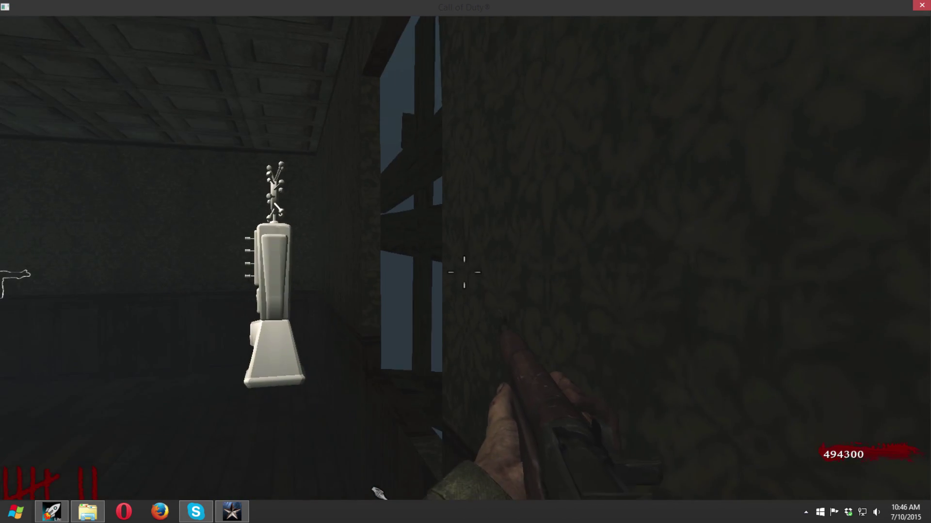
key(w)
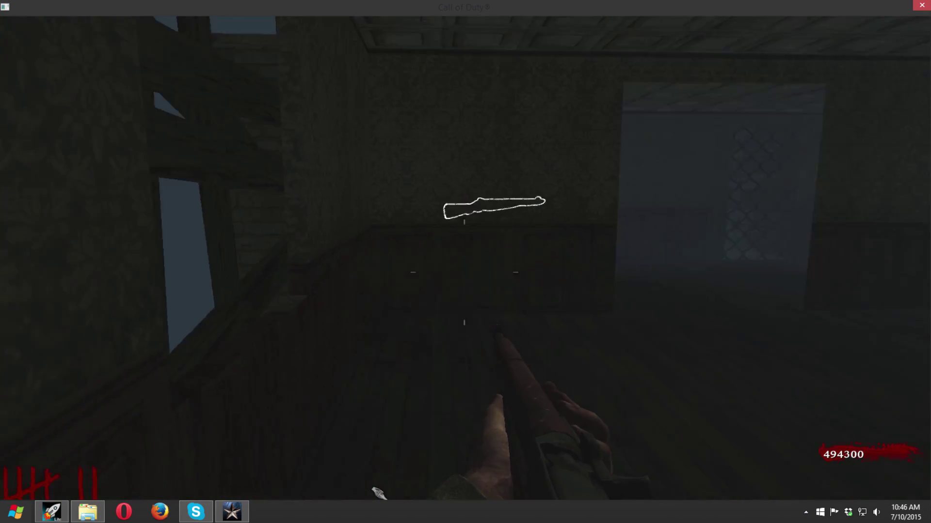
key(w)
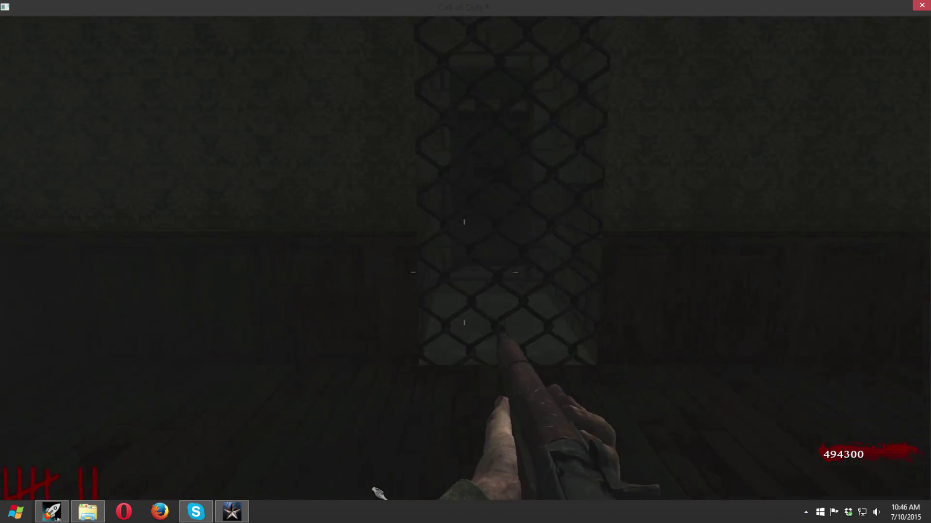
key(w)
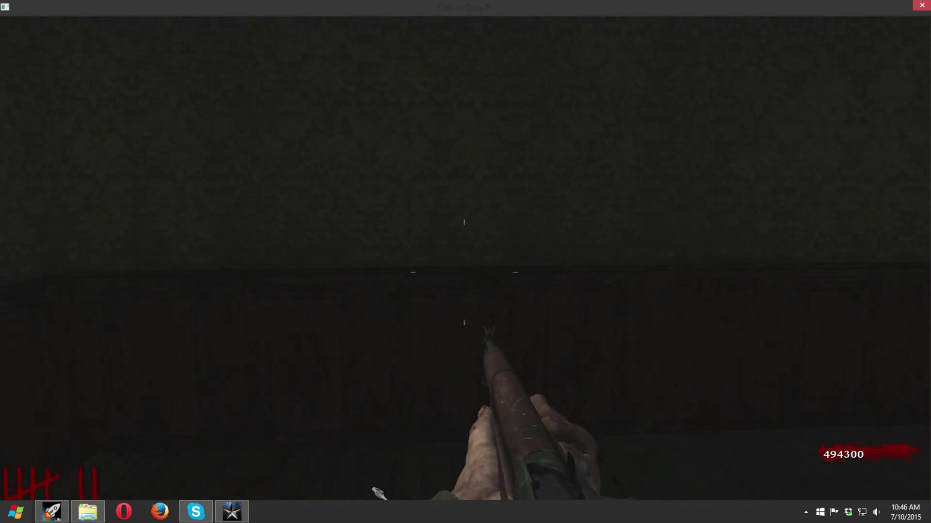
key(w)
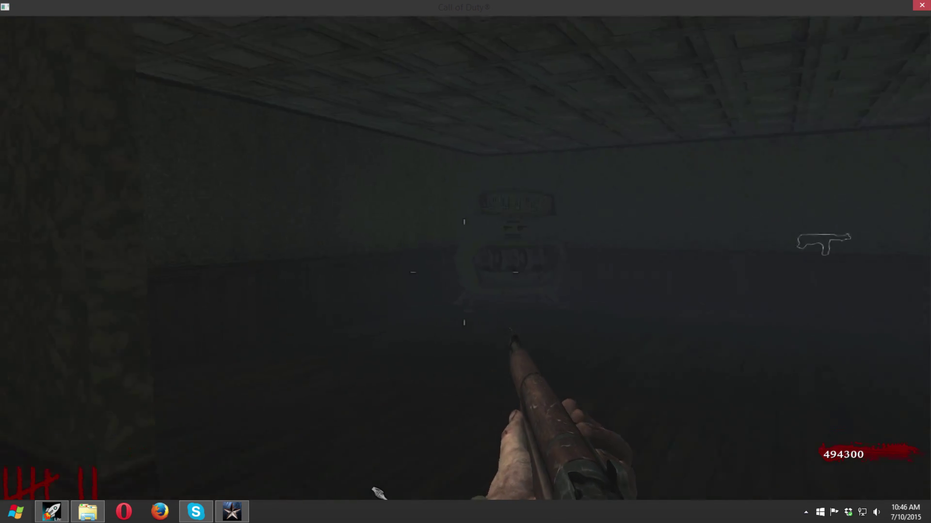
Walk up to the Pack-a-Punch and Jugger-Nog machines to check their use prompts.
click(464, 272)
key(w)
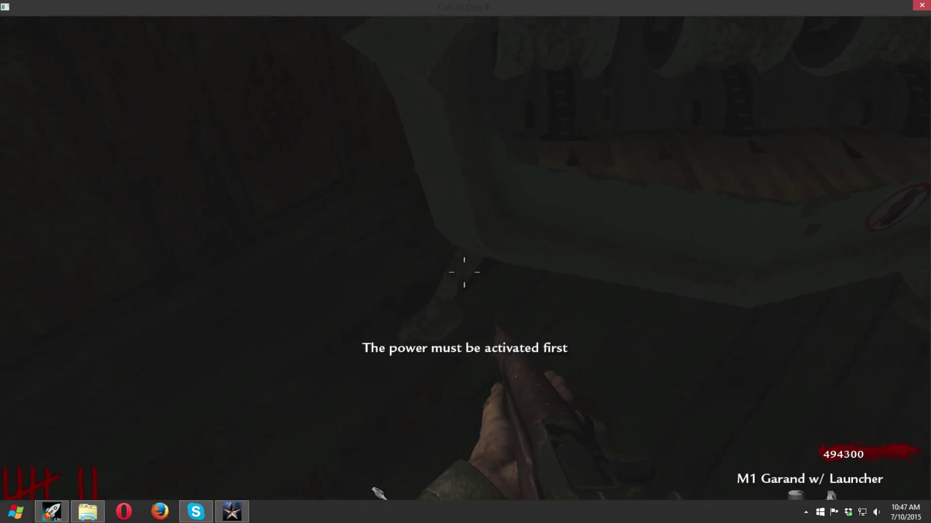
key(w)
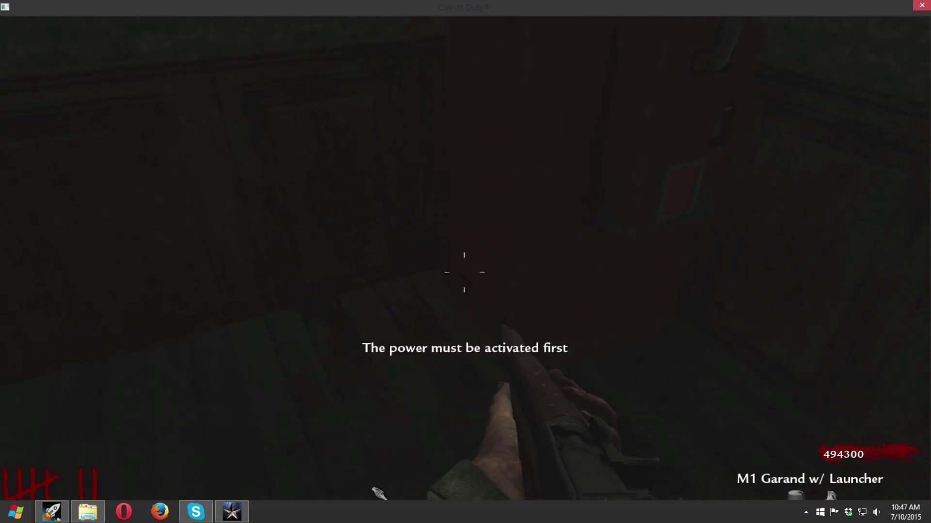
click(464, 273)
Buy from the mystery box, then test the M1 Garand w/ Launcher by reloading it and launching a grenade at the wall behind the box.
key(w)
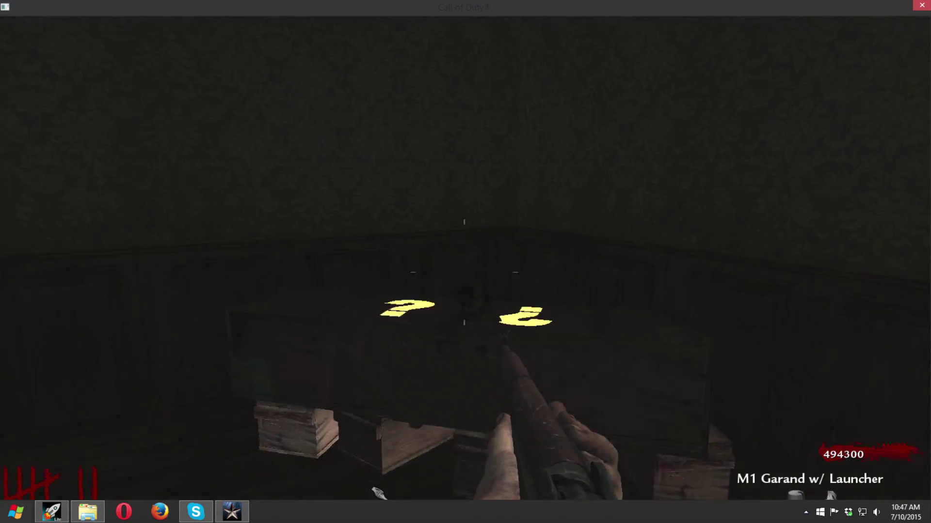
key(f)
click(464, 273)
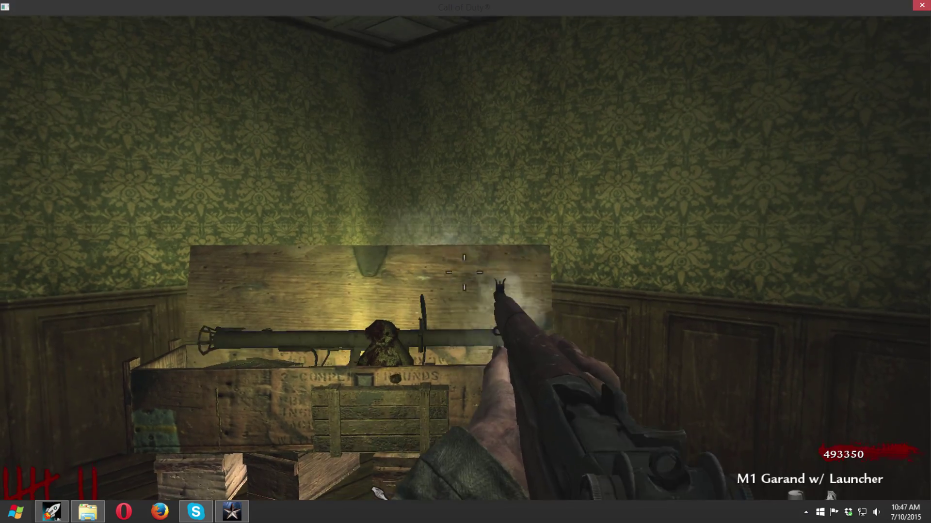
key(r)
key(s)
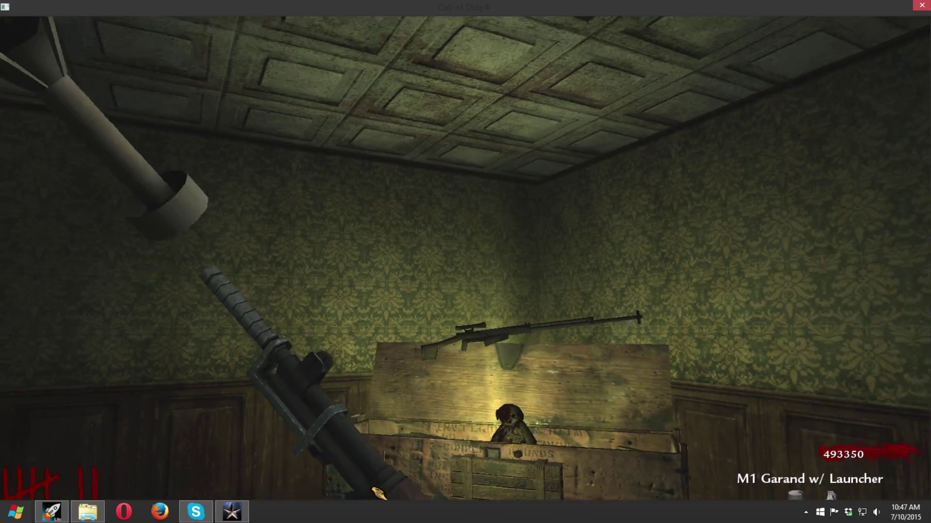
click(465, 262)
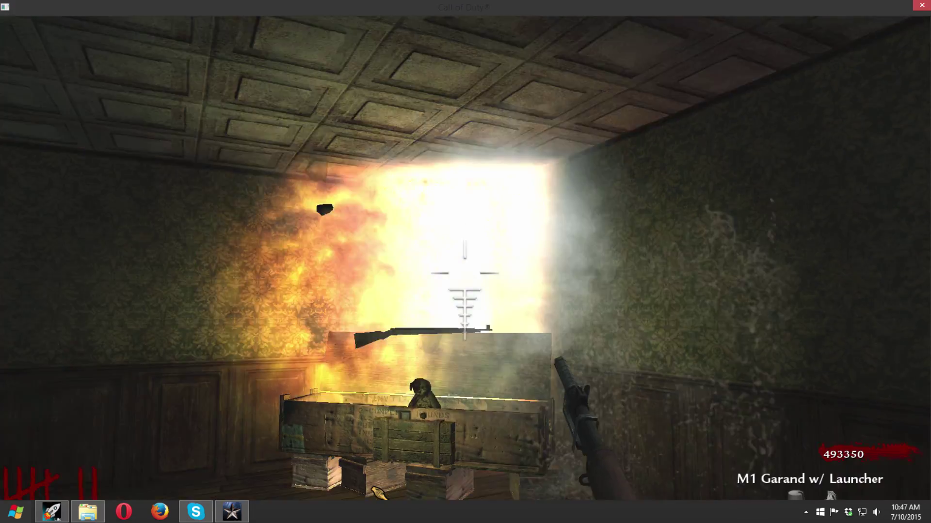
Try to get the tesla_gun with a give command in the console.
key(grave)
text(qive)
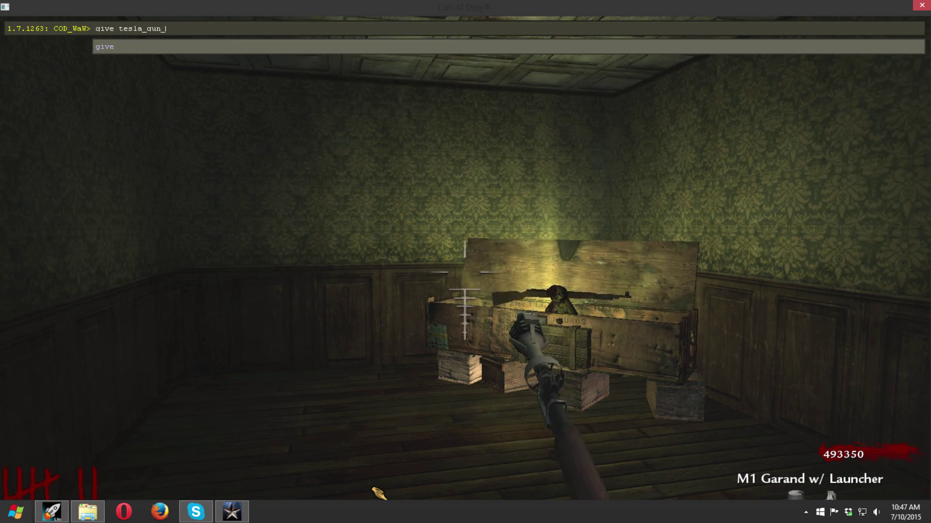
key(1)
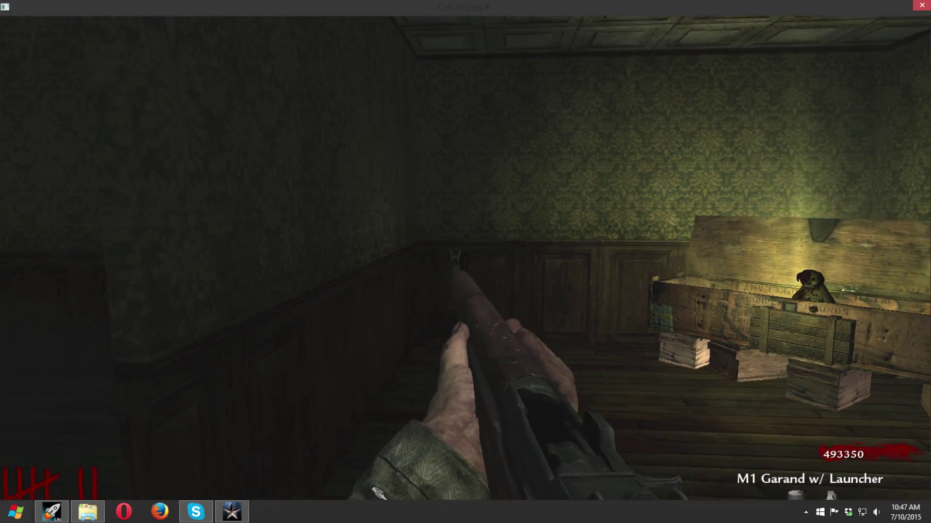
Get the Ray Gun with the console command give ray_gun and test-fire it.
key(grave)
text(give raw)
text(_gu)
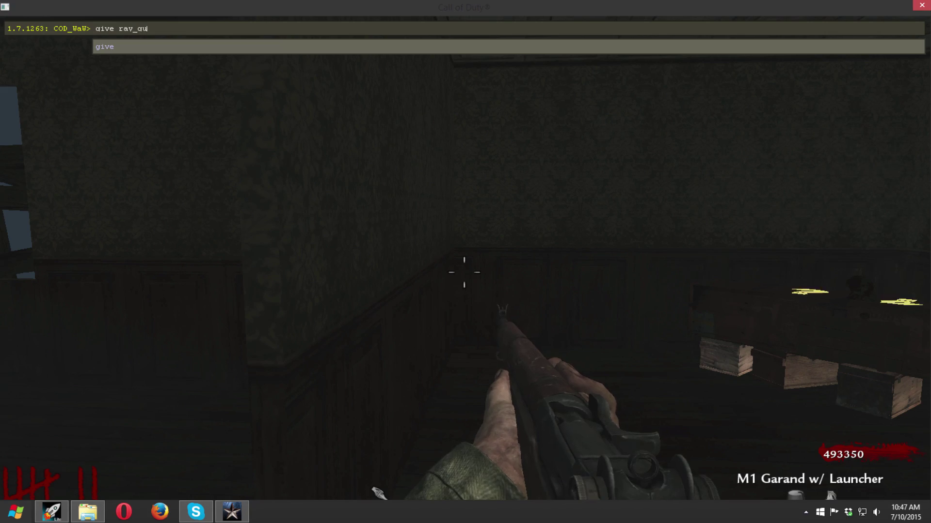
text(n)
key(Return)
key(grave)
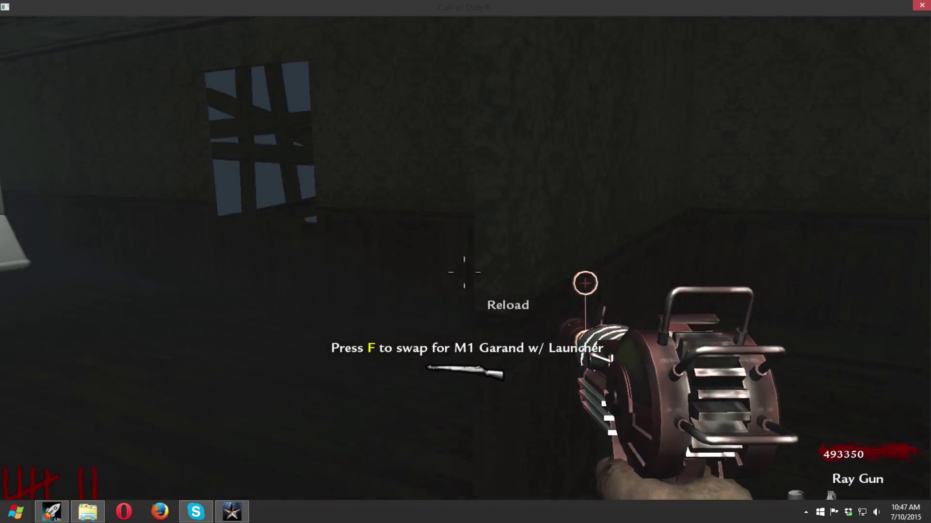
click(464, 272)
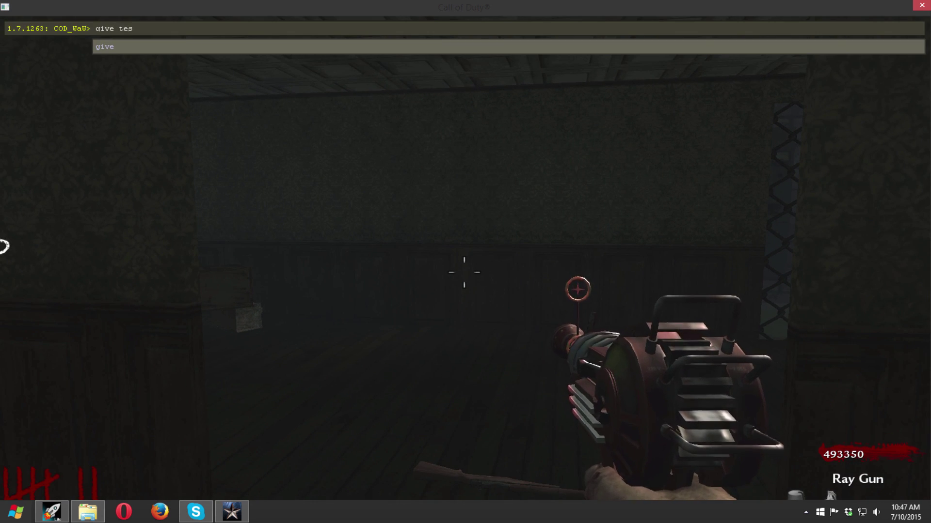
Get the Wunderwaffe DG-2 with the console command give tesla_gun, then fire and reload it.
text(n)
key(Return)
key(grave)
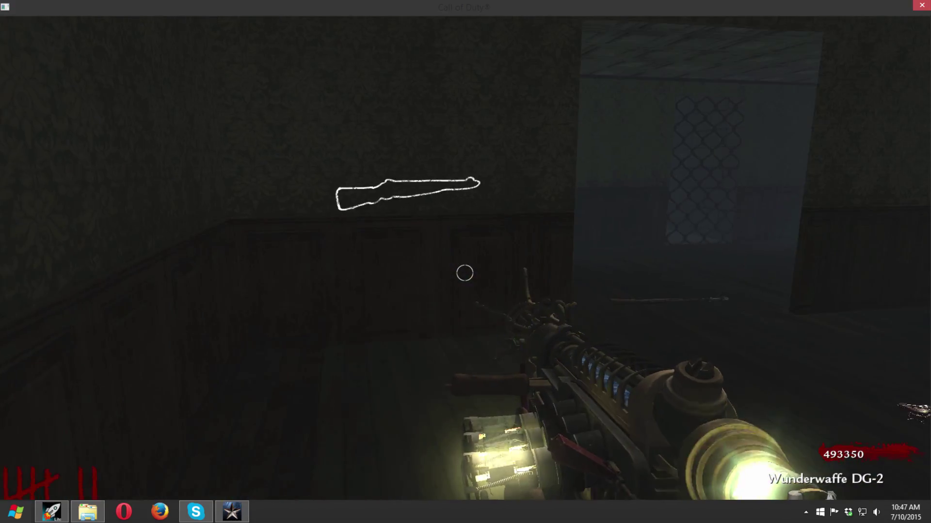
click(464, 273)
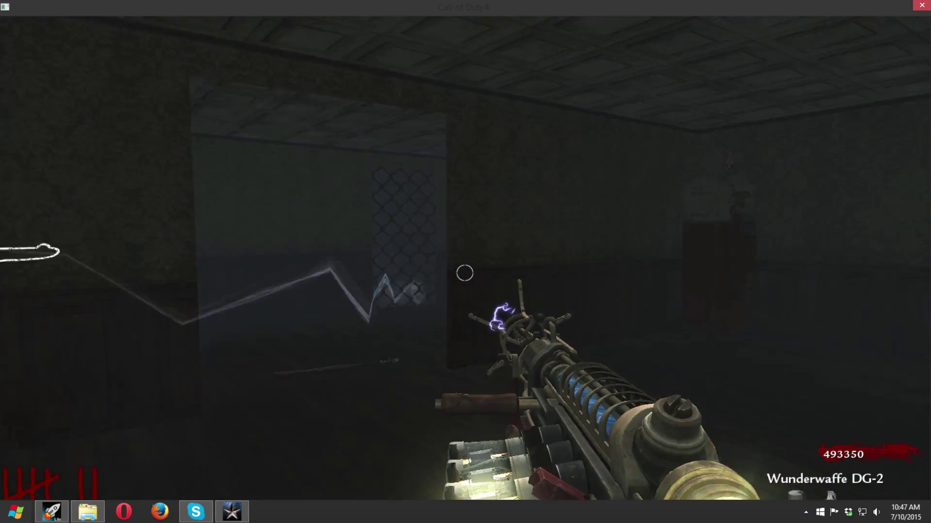
key(r)
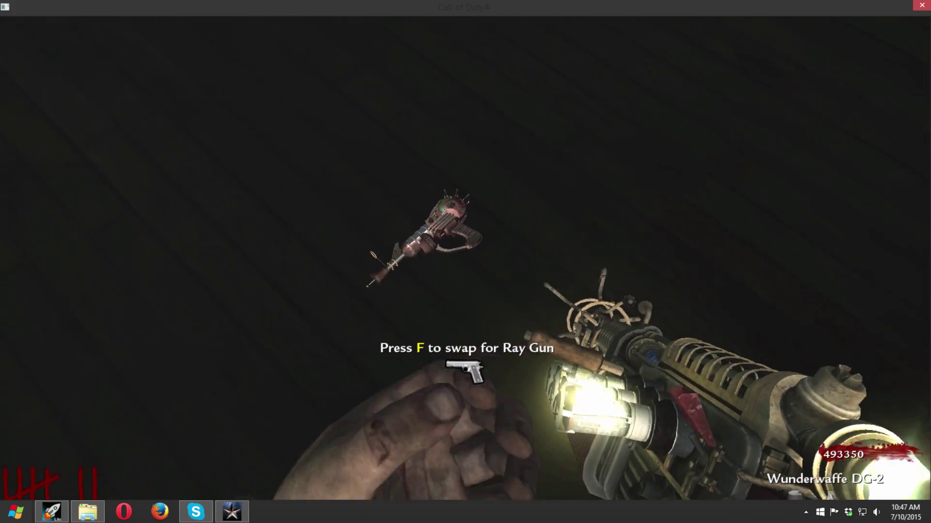
Swap back to the dropped Ray Gun and fire it across the room with the Pack-a-Punch machine.
click(465, 272)
click(465, 272)
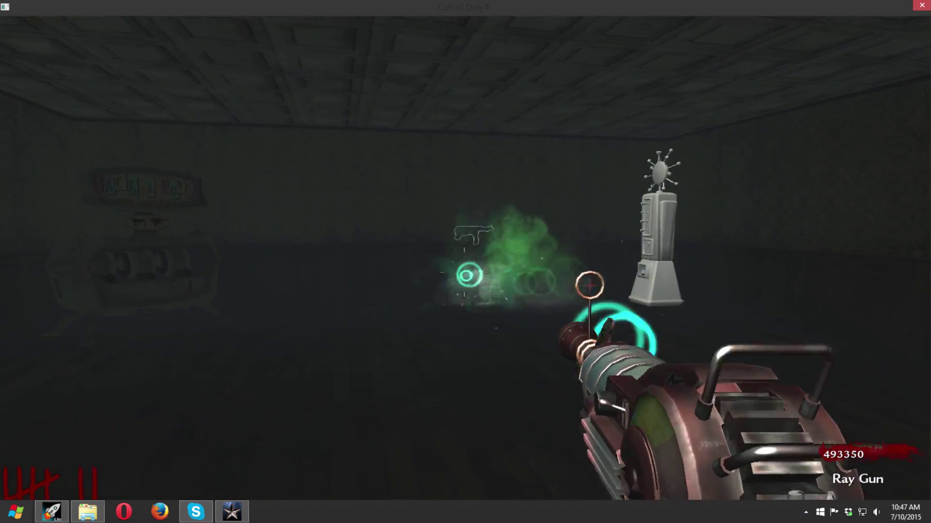
click(466, 272)
Turn on god mode and noclip through the console.
key(grave)
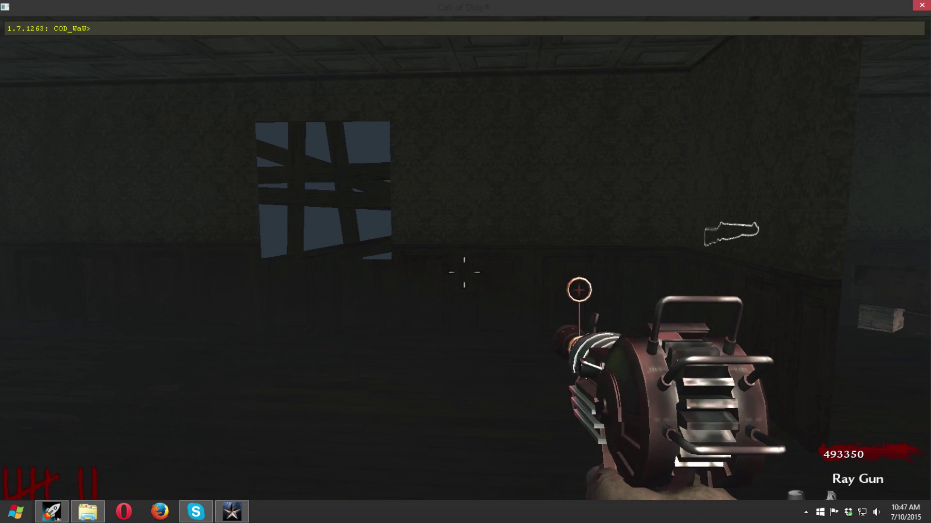
text(nocli)
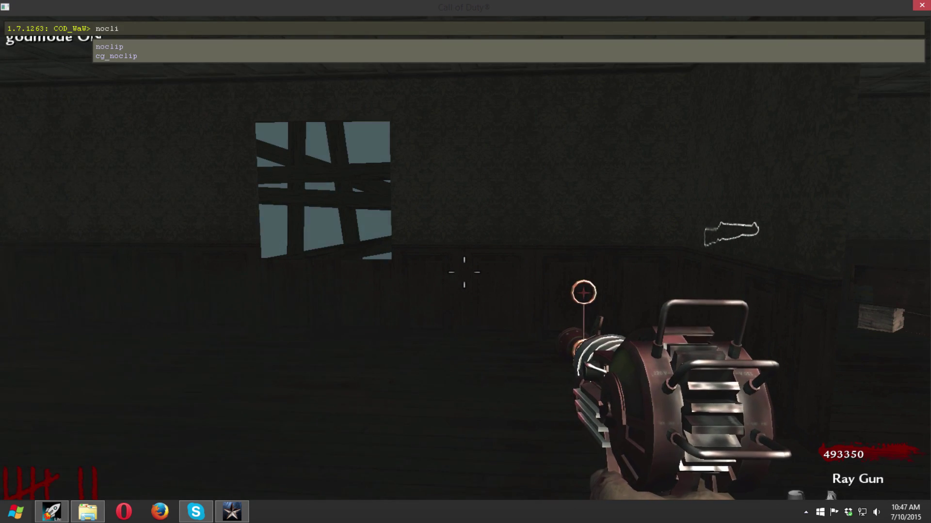
text(p)
key(Return)
Fly out through the walls and around the building to inspect the map from outside and above.
key(w)
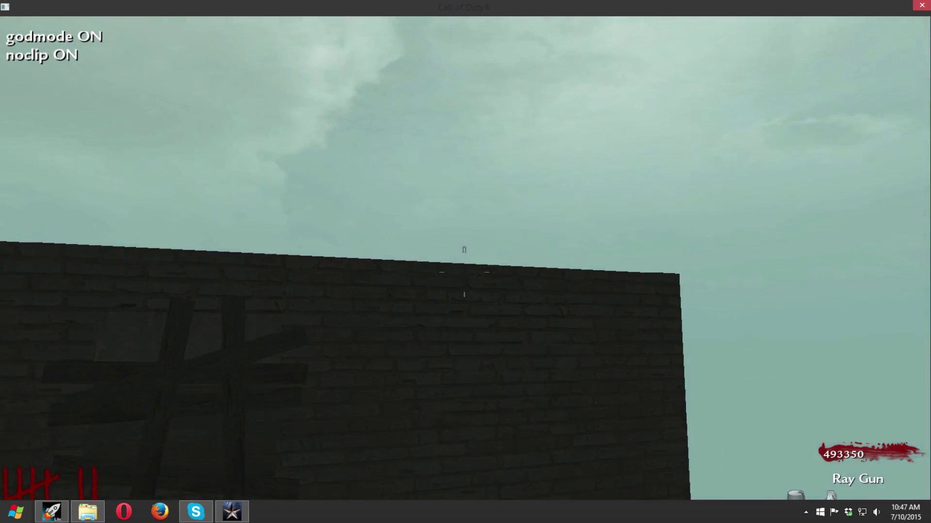
key(w)
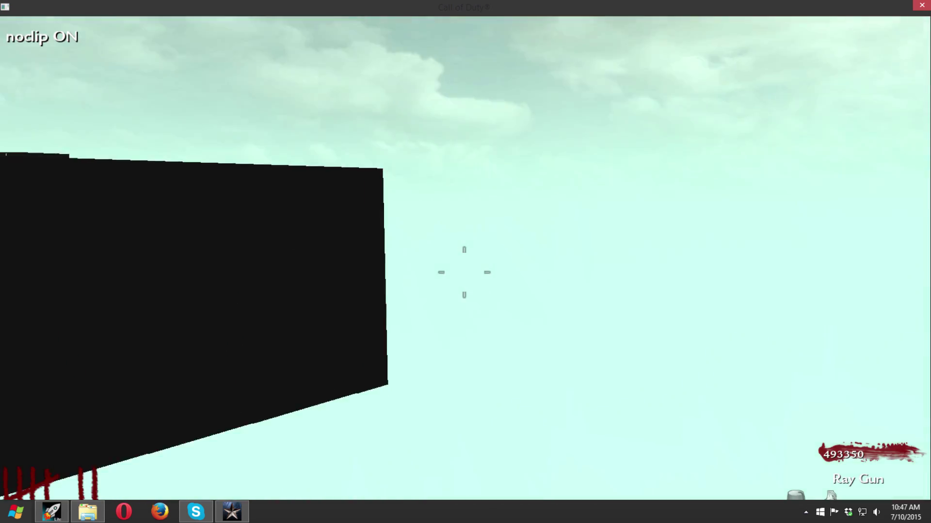
key(w)
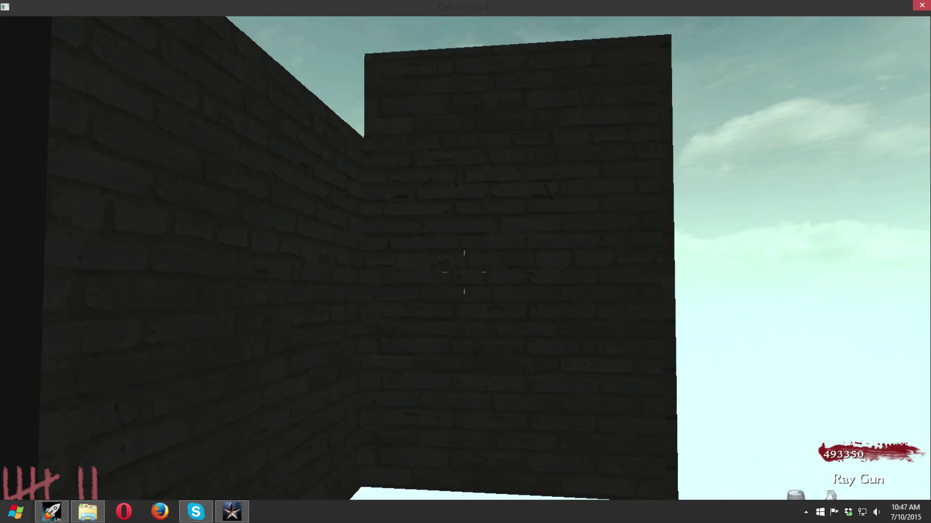
key(w)
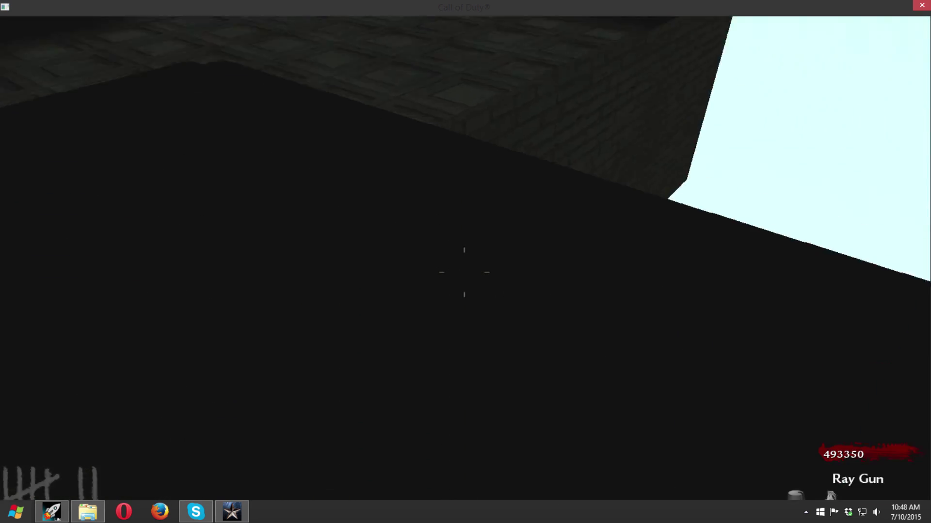
key(w)
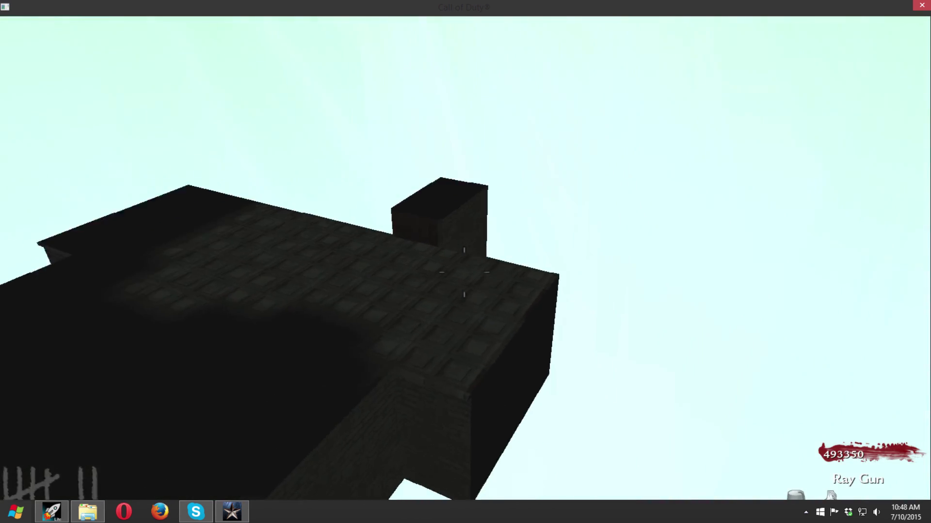
Turn noclip off above the building to land on the roof, and close the console.
text(noc)
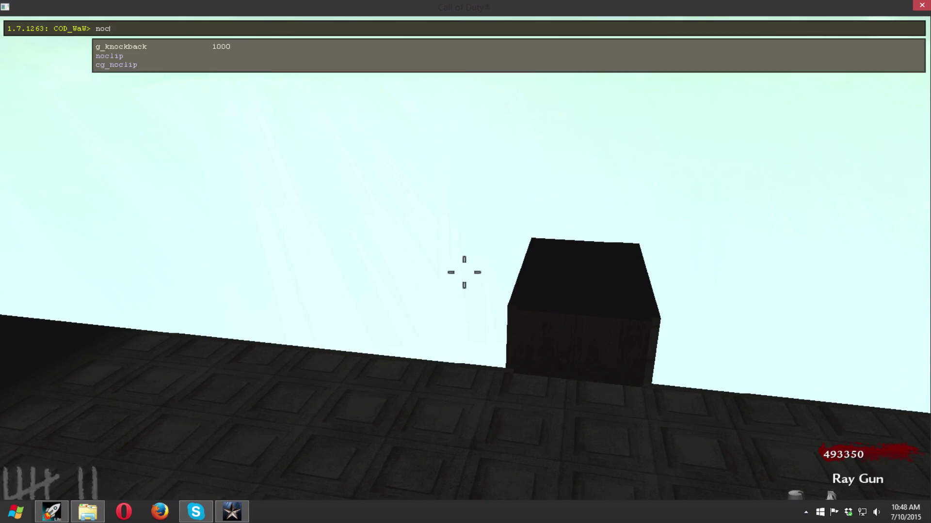
text(lip)
key(Return)
text(wwwwwwwws)
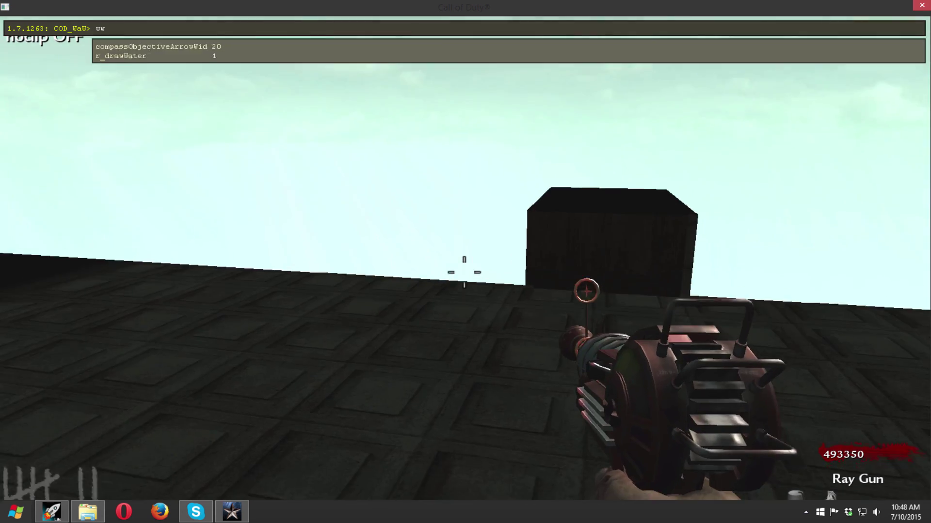
key(grave)
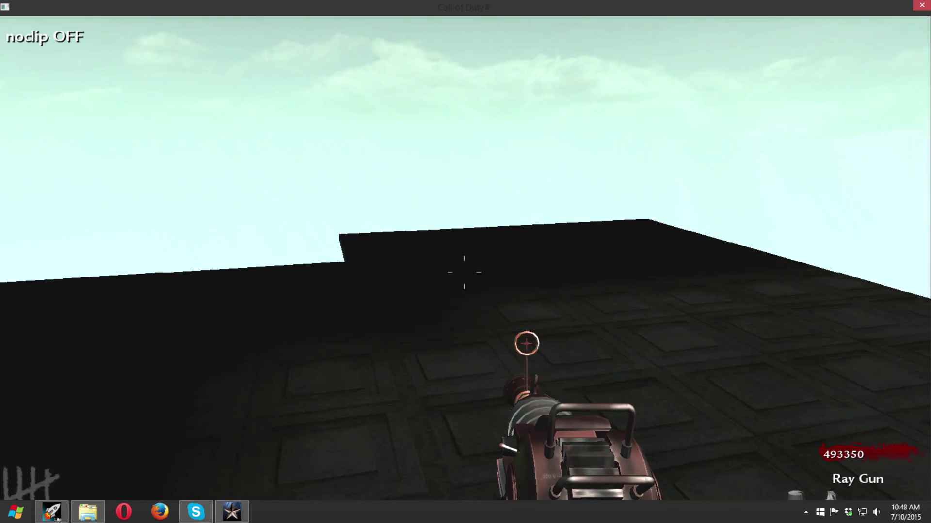
Walk across the roof and off its edge, firing the Ray Gun at the building.
key(w)
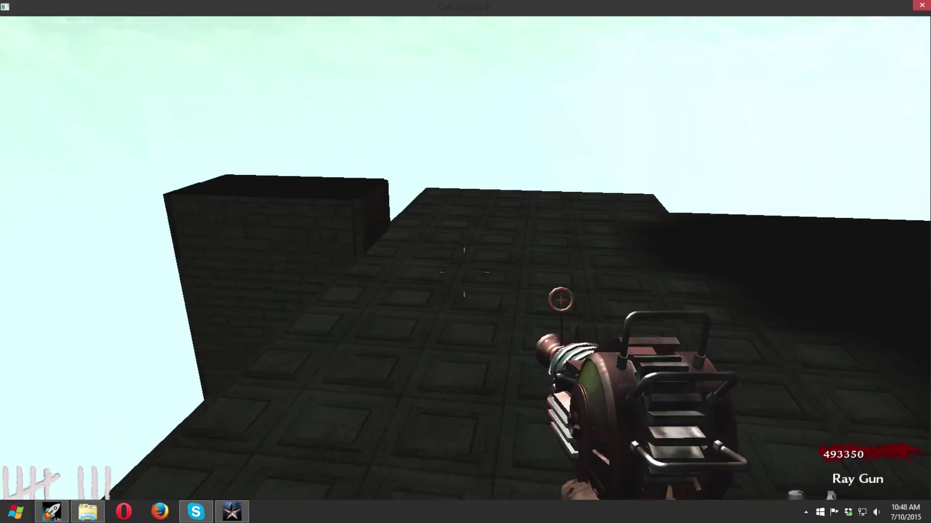
click(464, 272)
click(464, 273)
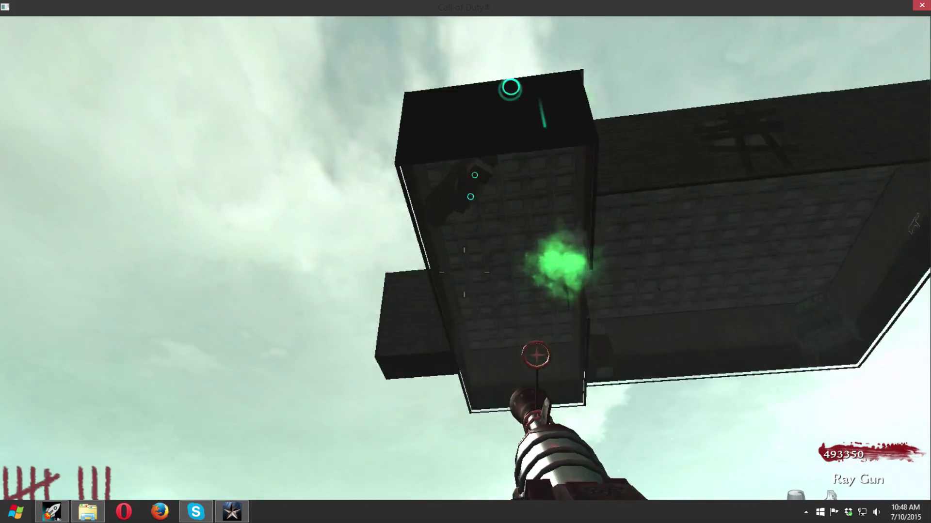
Quit the level to the main menu and exit the game, confirming with Yes, to return to the launcher.
key(Escape)
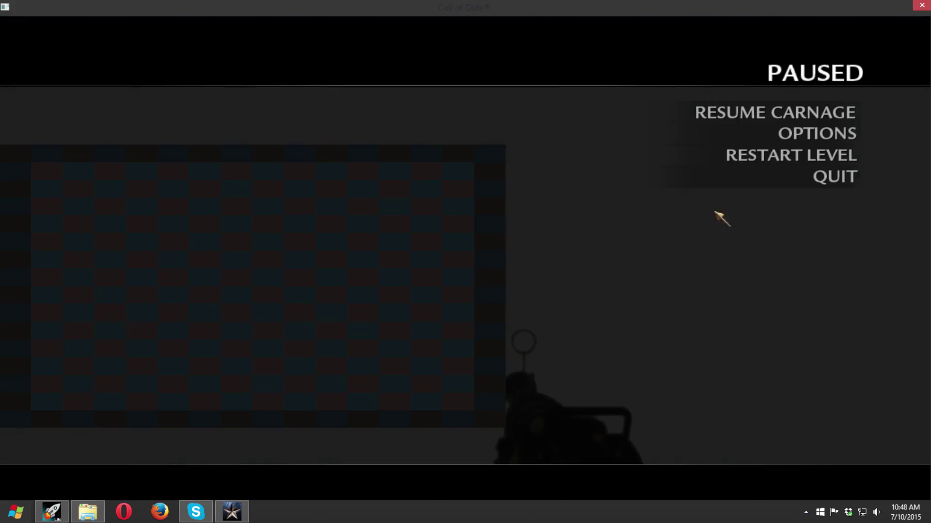
click(835, 178)
click(239, 330)
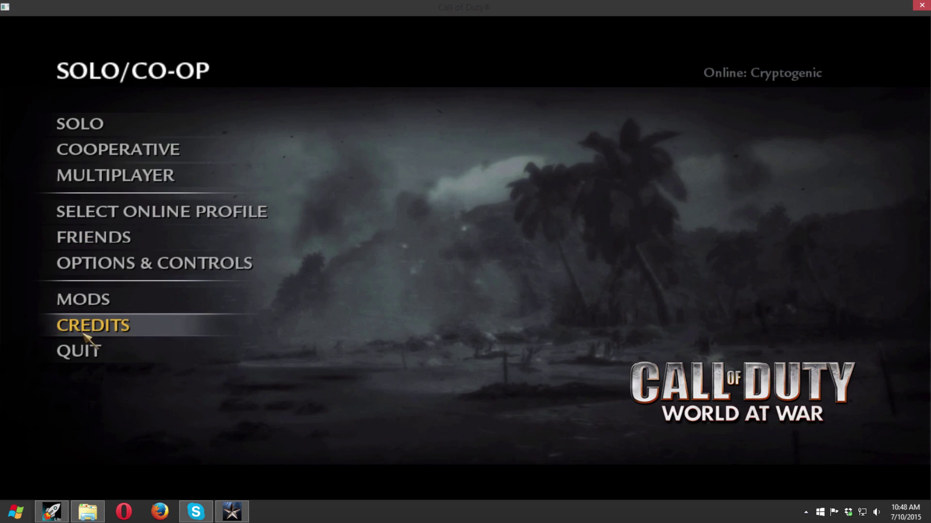
click(77, 349)
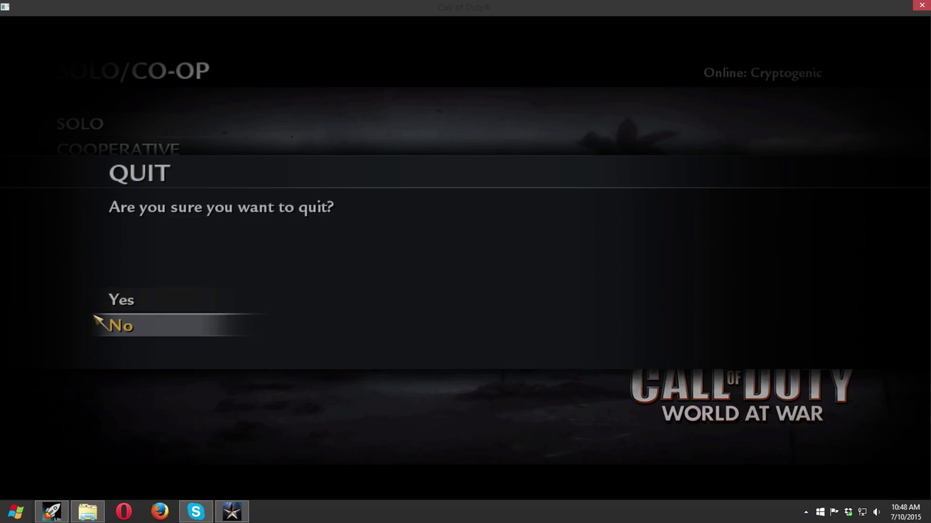
click(112, 301)
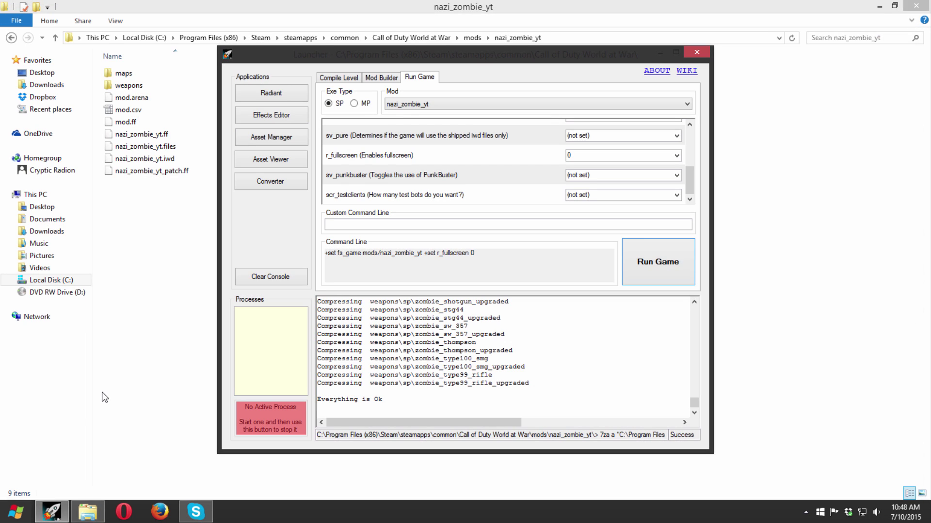